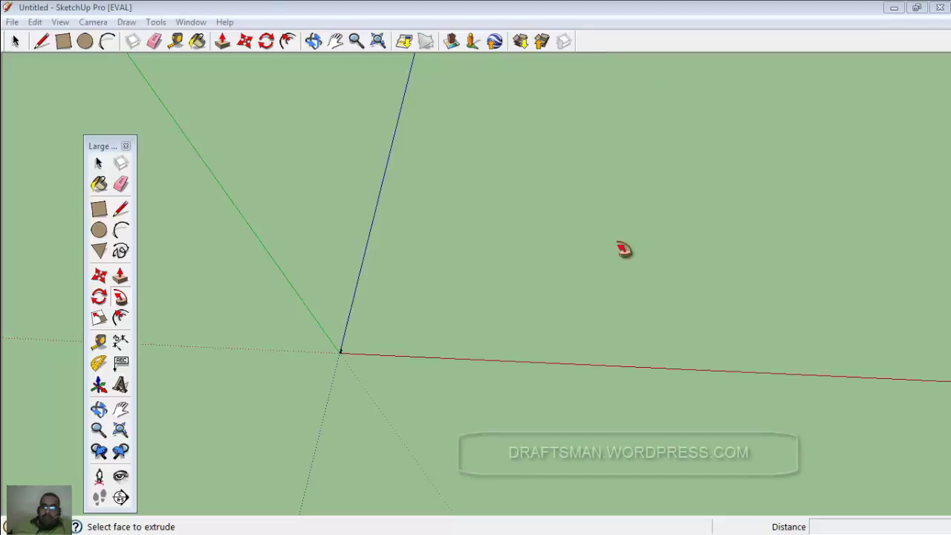
Orbit the view upright, then draw a 600,900 rectangle with its first corner at the origin.
mouse_move(352, 336)
middle_down()
mouse_move(420, 347)
mouse_move(352, 361)
mouse_move(319, 403)
mouse_move(364, 396)
mouse_move(357, 375)
middle_up()
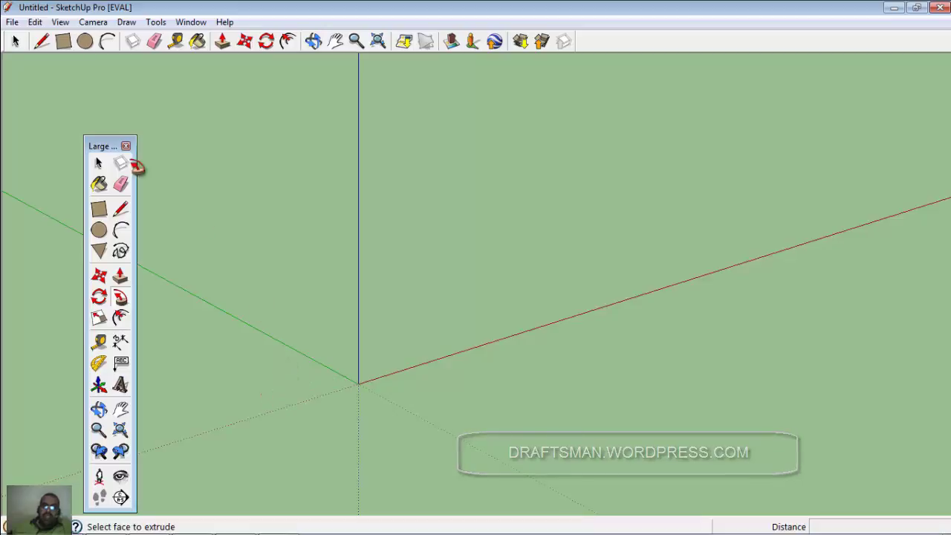
click(64, 42)
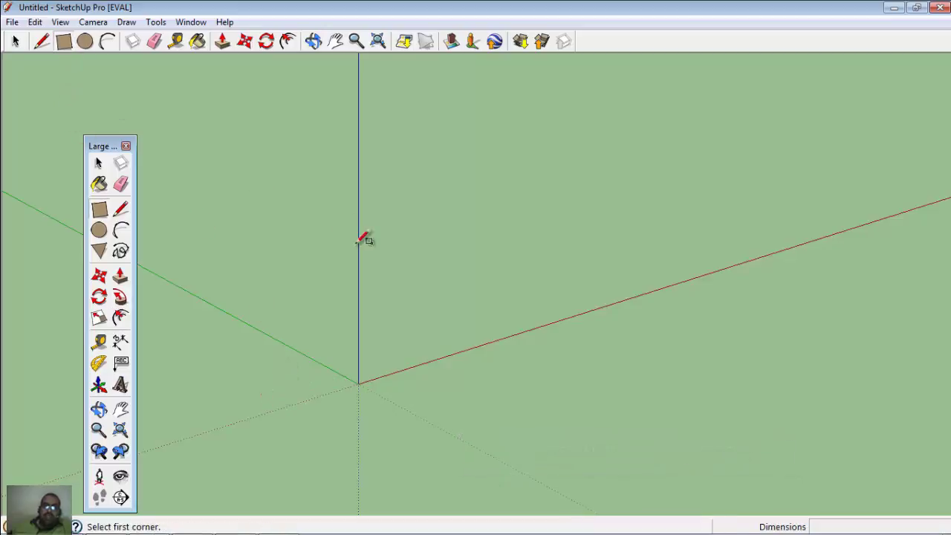
click(376, 365)
text(600,900)
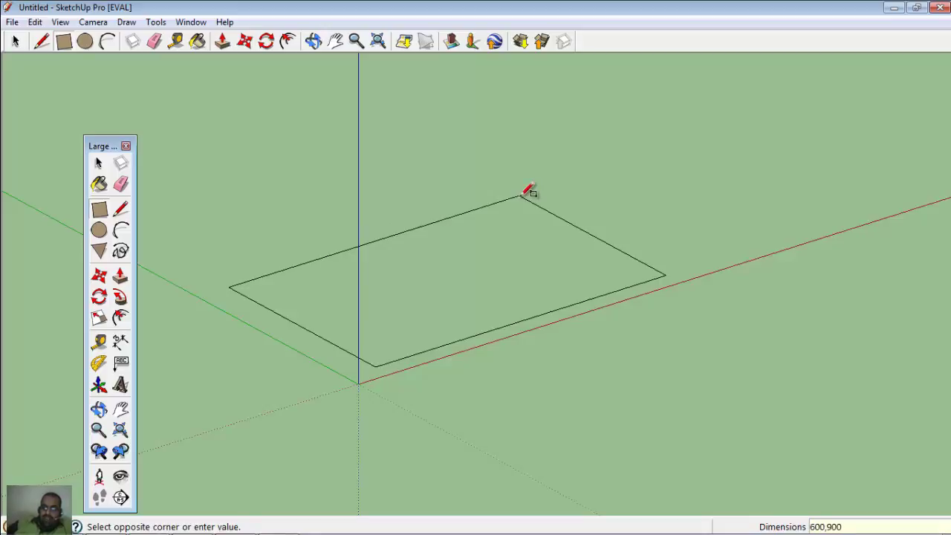
key(Return)
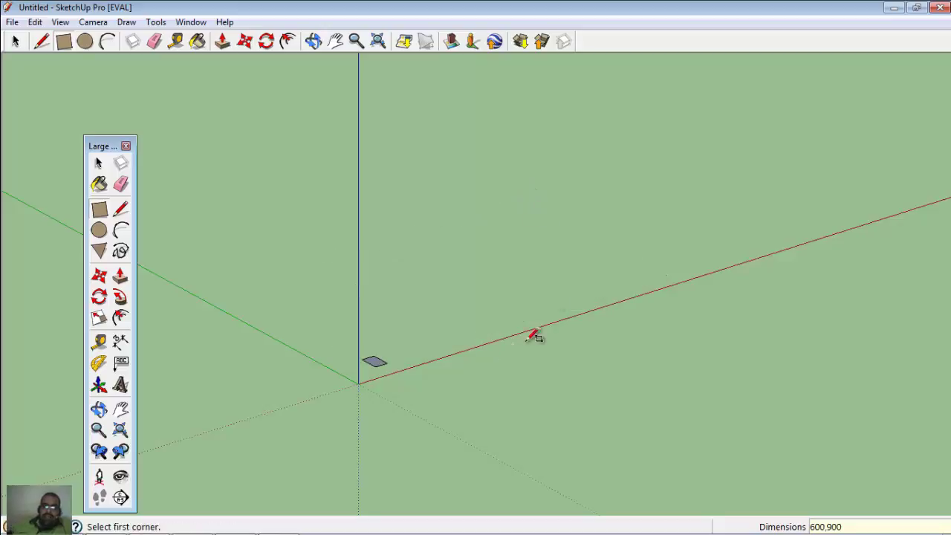
Draw a second, larger rectangle starting from the floor face's corner.
scroll(333, 335, up, 1)
scroll(373, 361, up, 2)
scroll(423, 334, up, 2)
scroll(531, 296, up, 2)
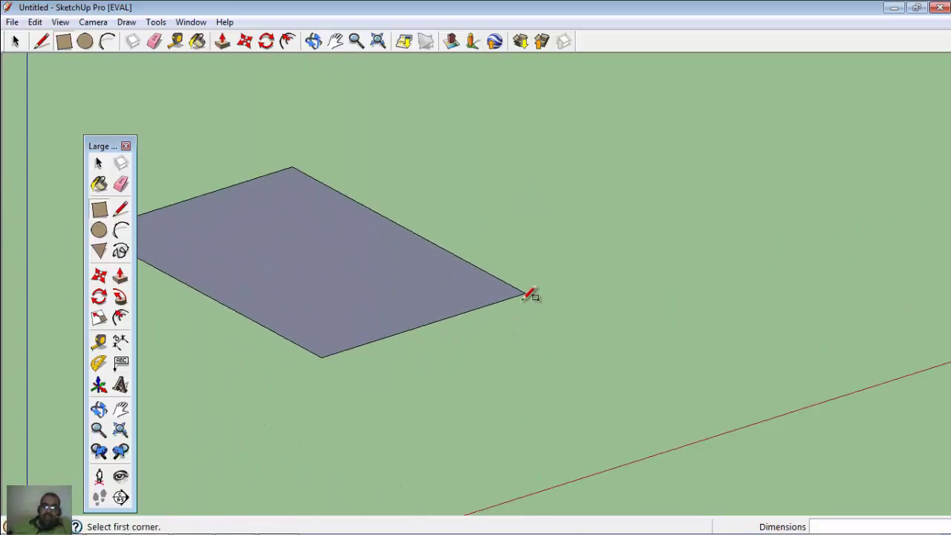
click(524, 292)
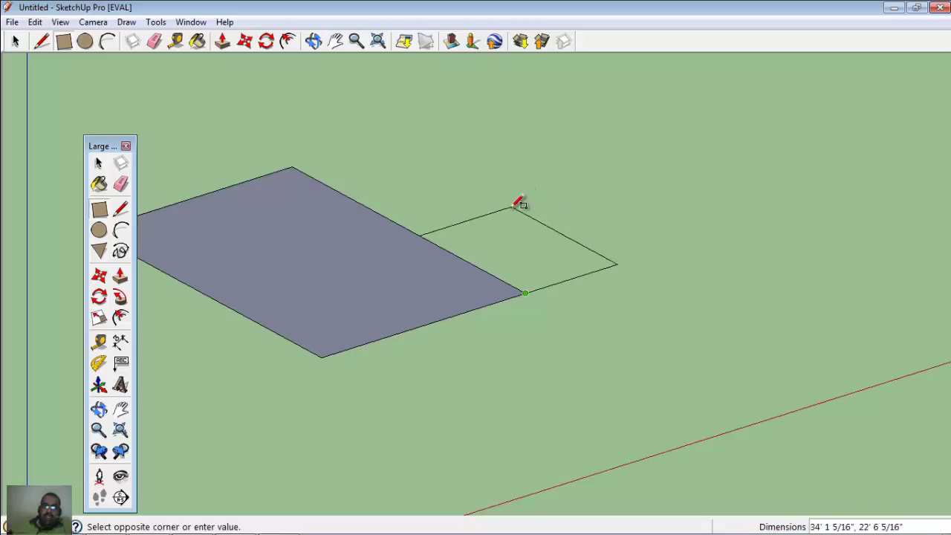
click(515, 209)
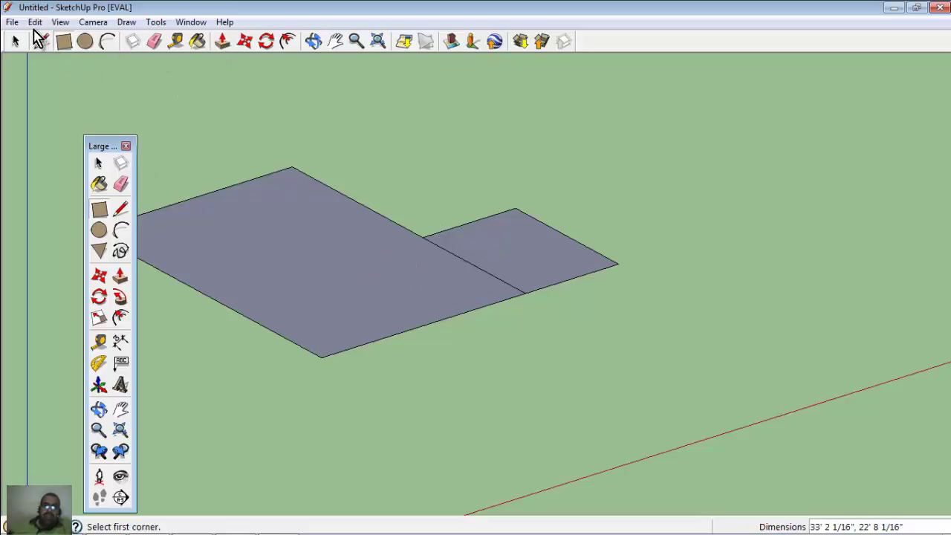
Erase the dividing edge so both rectangles form one L-shaped face, then orbit to inspect it.
click(154, 42)
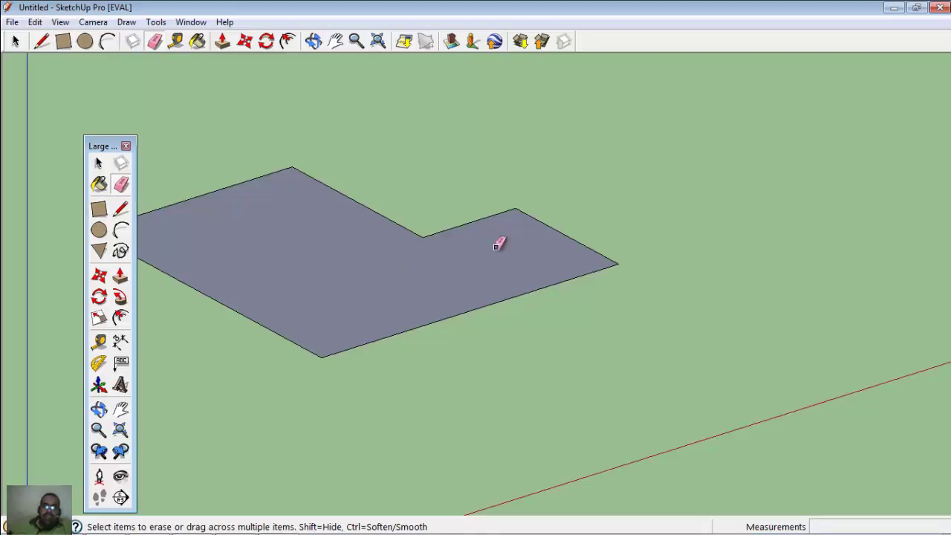
mouse_move(498, 246)
middle_down()
mouse_move(382, 272)
mouse_move(263, 213)
mouse_move(280, 255)
mouse_move(334, 289)
mouse_move(293, 269)
middle_up()
key(o)
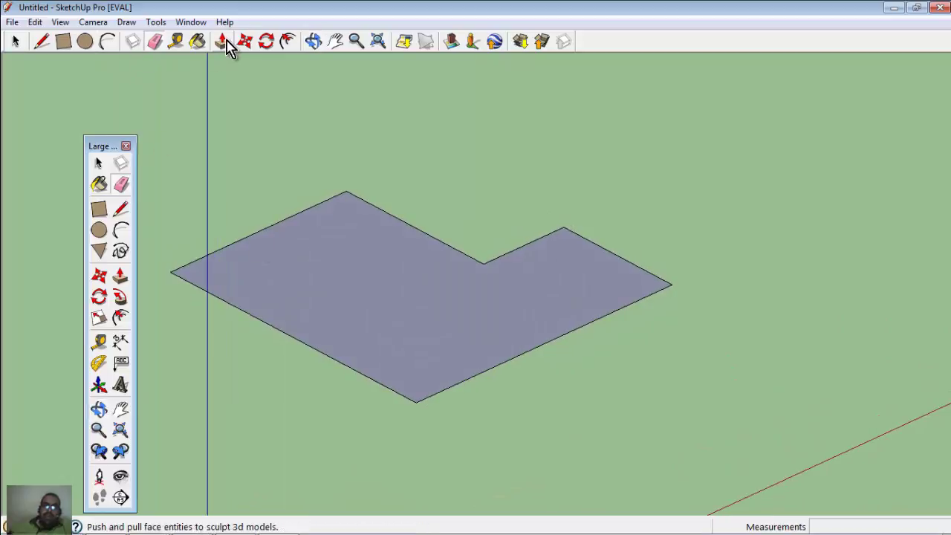
Push/pull the L-shaped face up into a tall block.
click(224, 42)
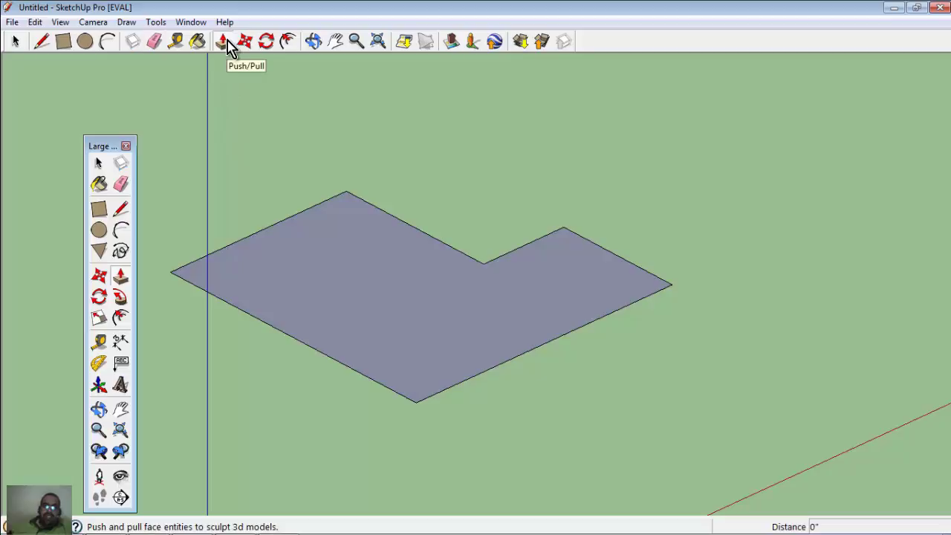
double_click(388, 289)
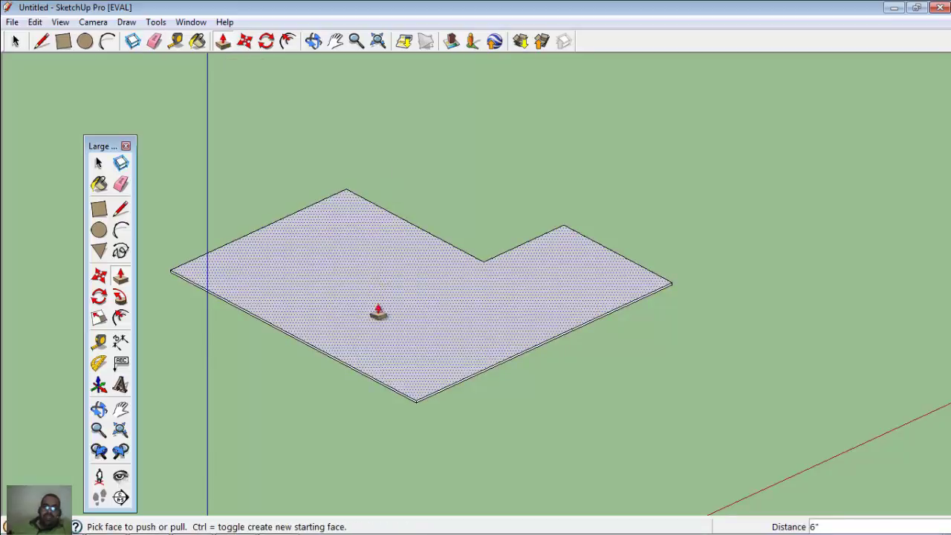
drag(396, 331, 399, 180)
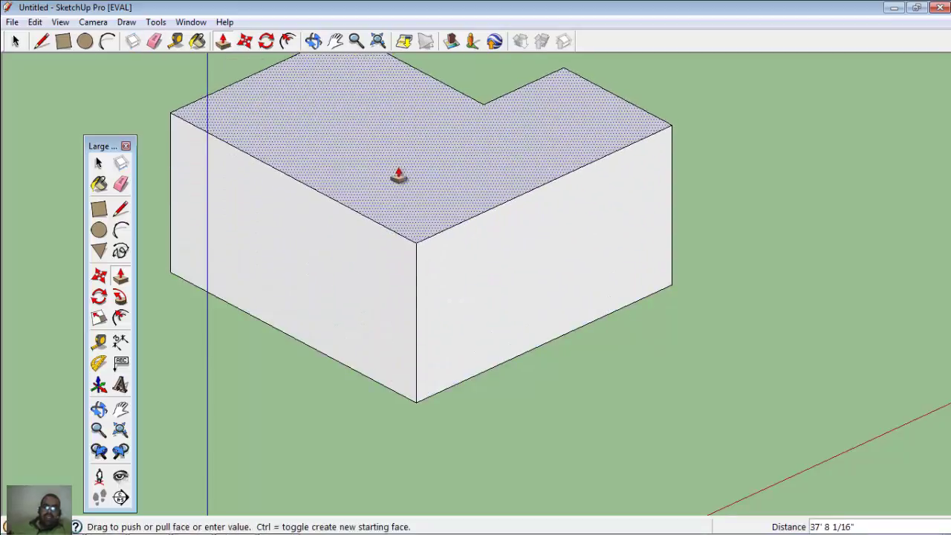
click(398, 180)
Extend the wing's end face outward about 16' 10 11/16", redoing it after one undo.
mouse_move(509, 269)
middle_down()
mouse_move(321, 445)
mouse_move(580, 460)
mouse_move(577, 394)
middle_up()
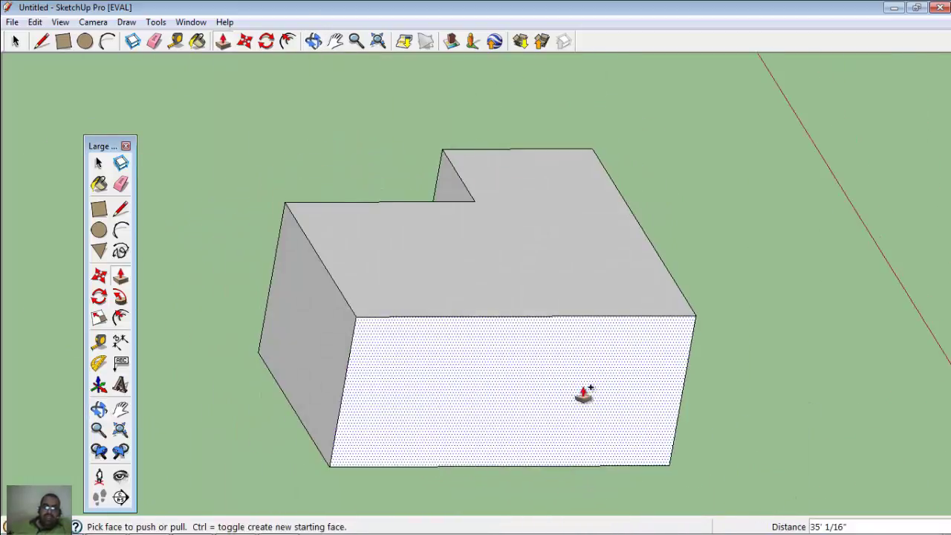
middle_drag(322, 389, 690, 468)
mouse_move(356, 389)
middle_down()
mouse_move(509, 458)
mouse_move(577, 472)
middle_up()
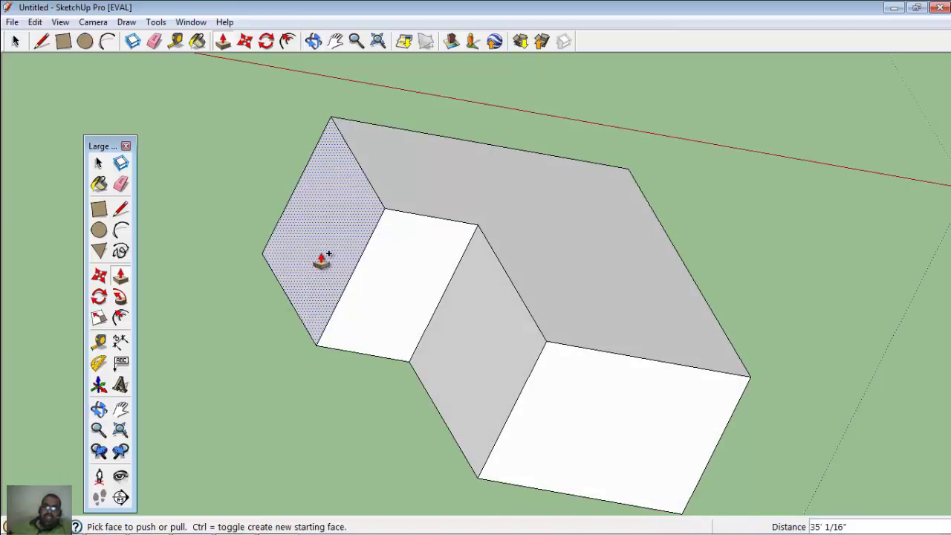
mouse_move(321, 265)
mouse_down()
mouse_move(238, 260)
mouse_move(250, 350)
mouse_up()
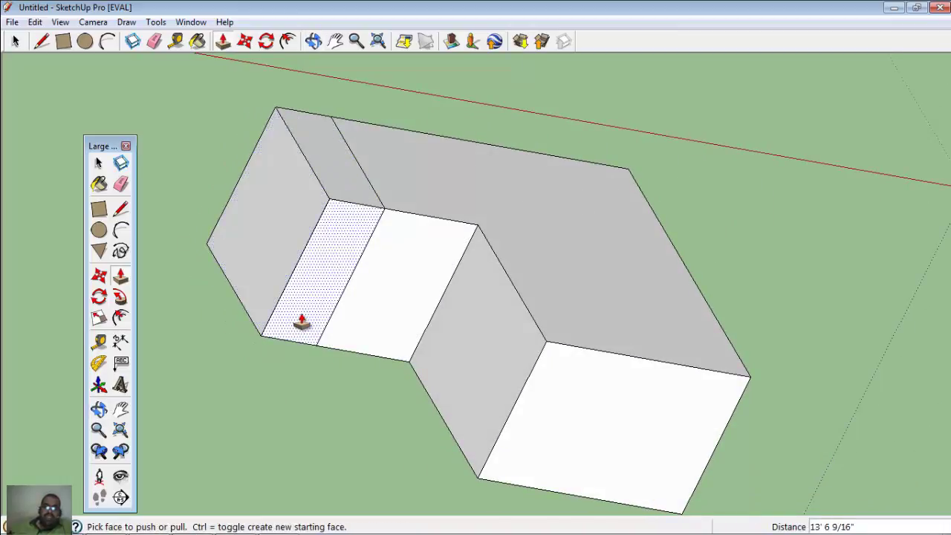
key(ctrl+z)
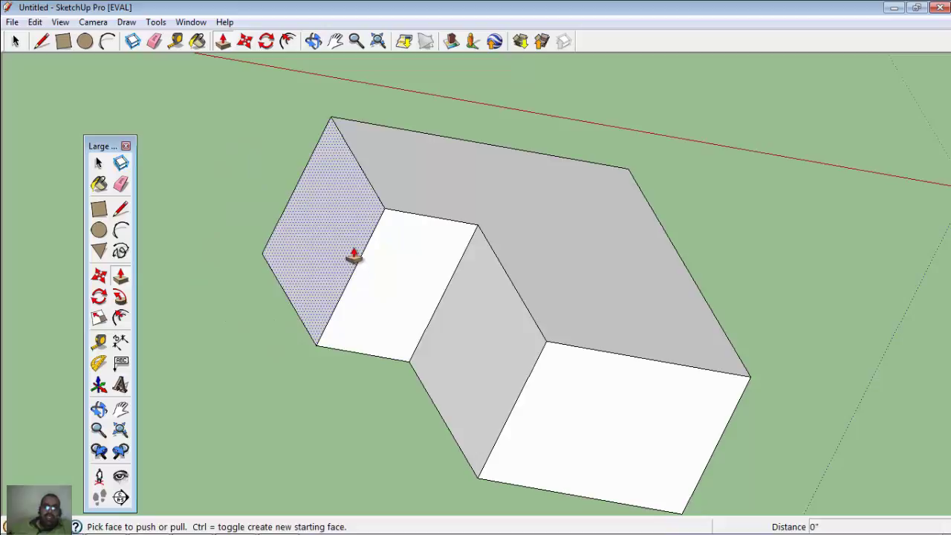
mouse_move(353, 255)
mouse_down()
mouse_move(281, 250)
mouse_move(339, 380)
mouse_up()
mouse_move(306, 395)
middle_down()
mouse_move(200, 378)
mouse_move(183, 463)
mouse_move(298, 431)
mouse_move(312, 383)
mouse_move(391, 416)
mouse_move(388, 481)
middle_up()
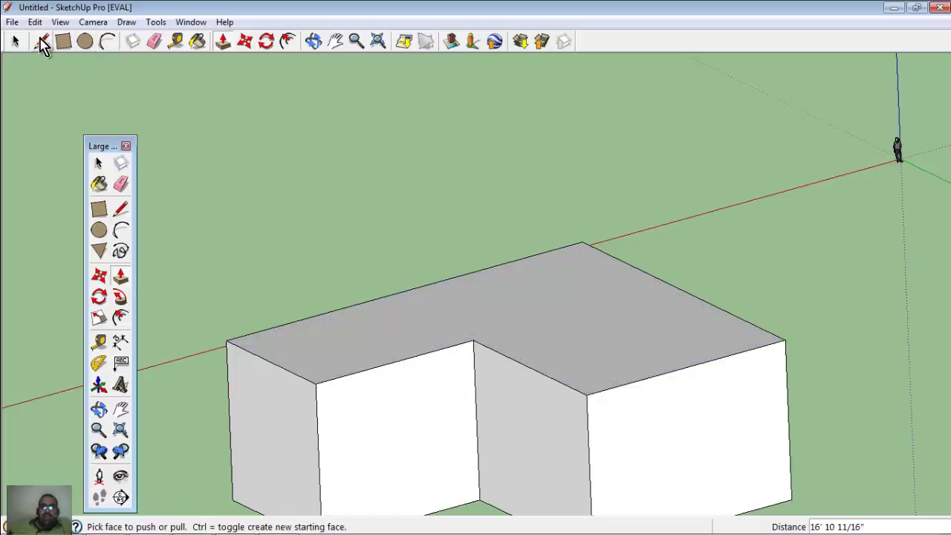
Draw two ridge lines from edge midpoints to a junction, plus inner and outer corner lines to it.
click(42, 41)
click(271, 362)
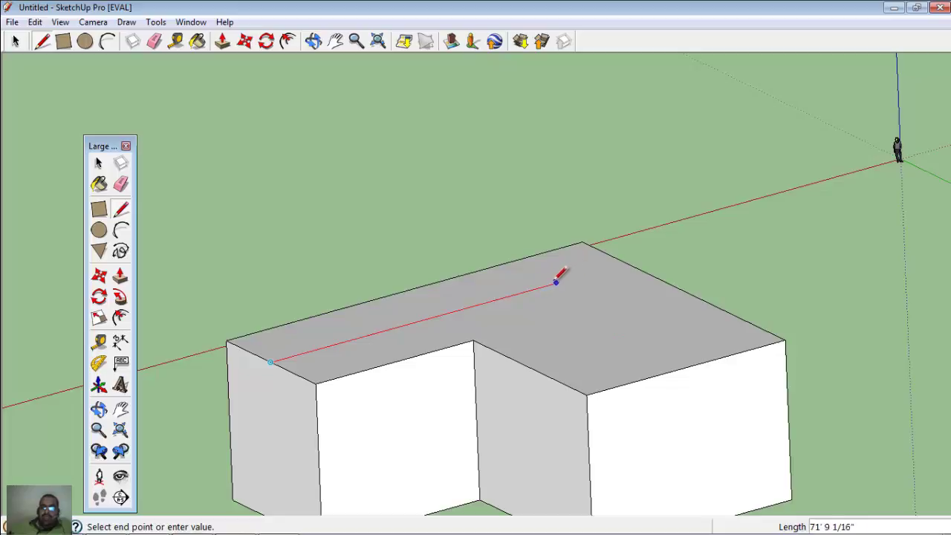
click(527, 290)
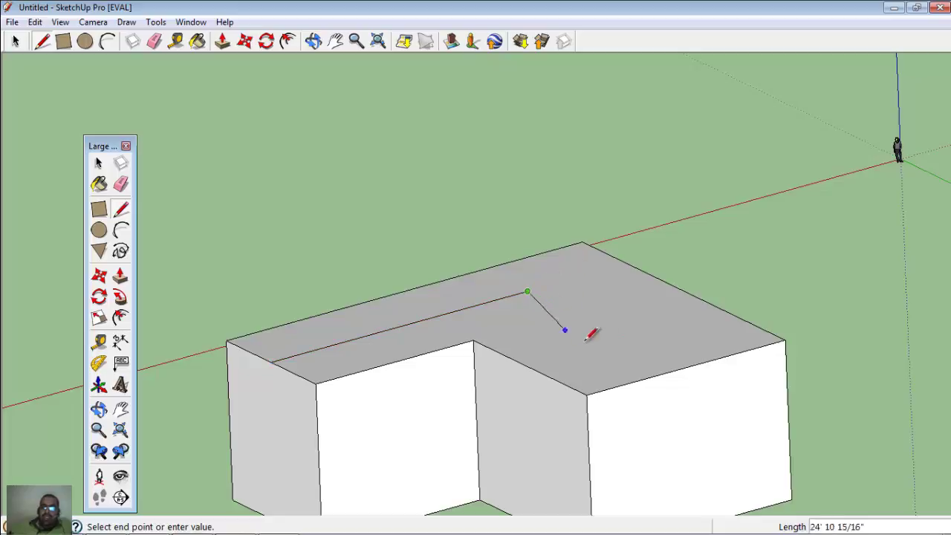
click(685, 367)
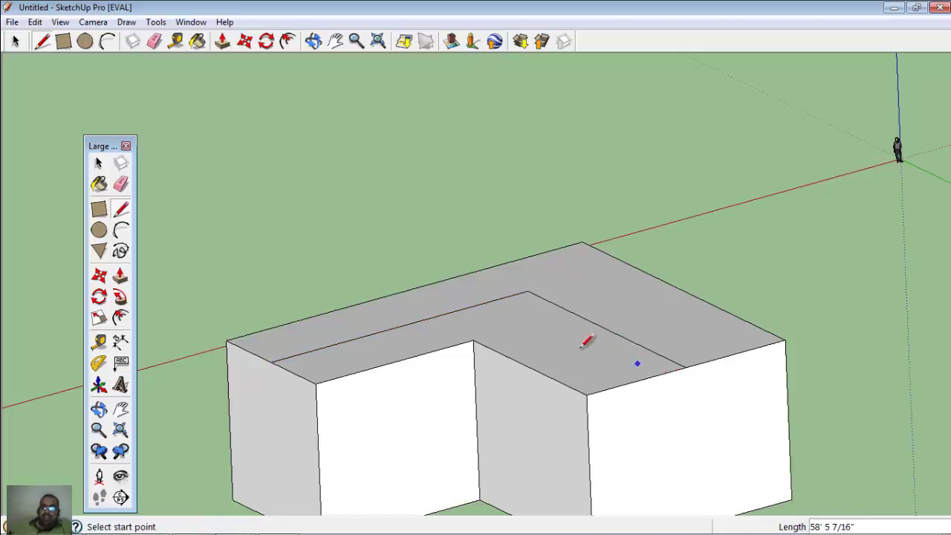
click(474, 340)
click(527, 292)
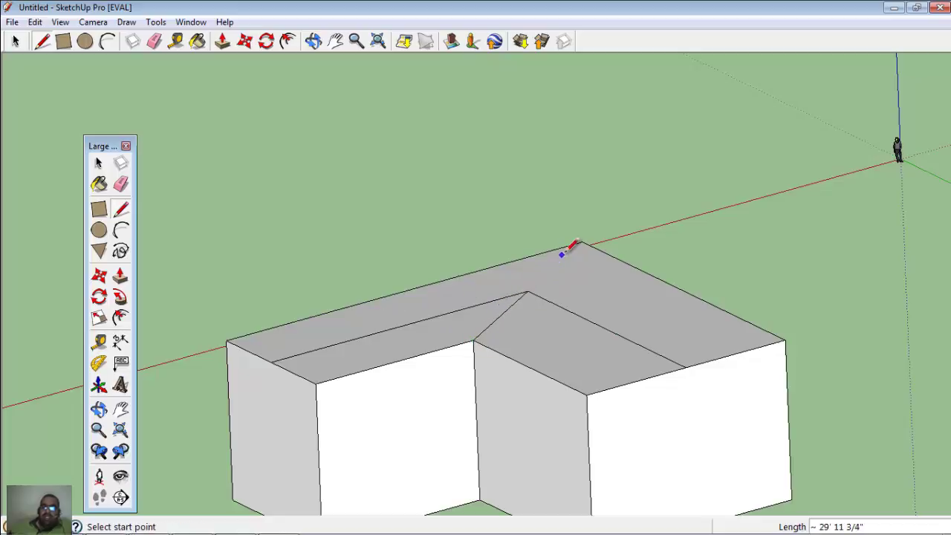
click(582, 243)
click(527, 292)
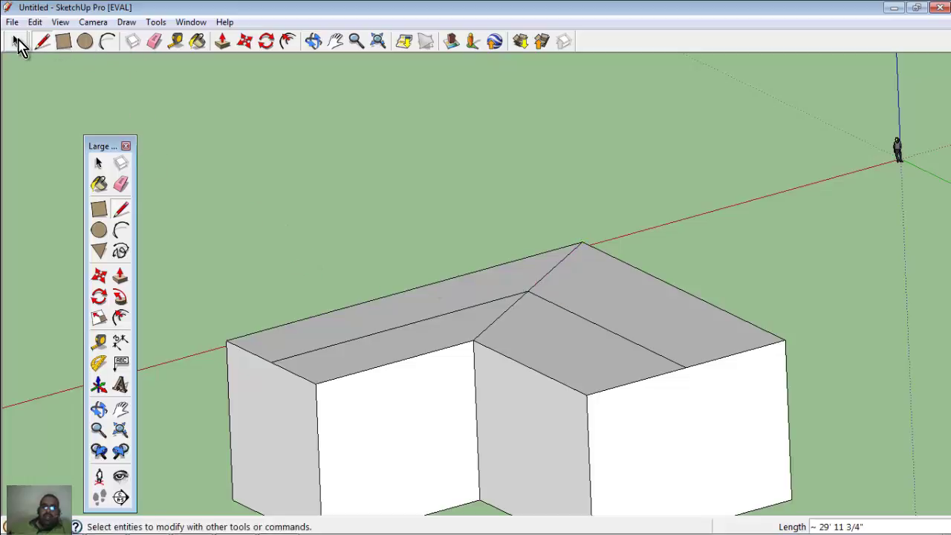
Select the ridge lines and move them straight up along the blue axis to form gables.
click(14, 41)
click(572, 313)
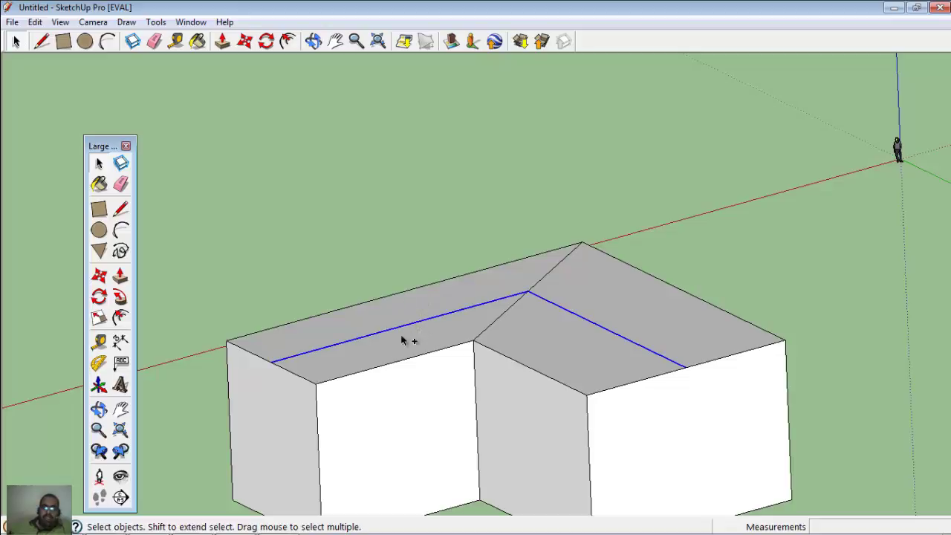
click(246, 49)
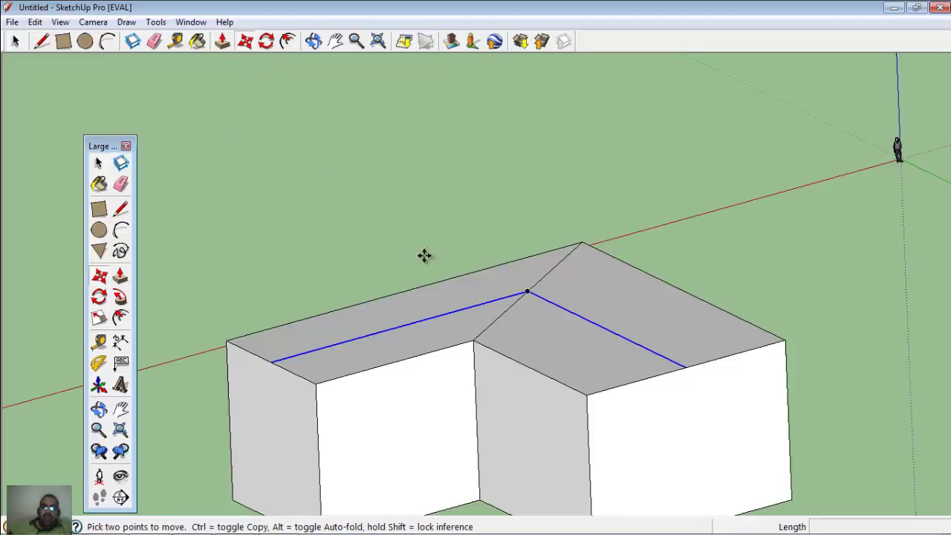
click(451, 317)
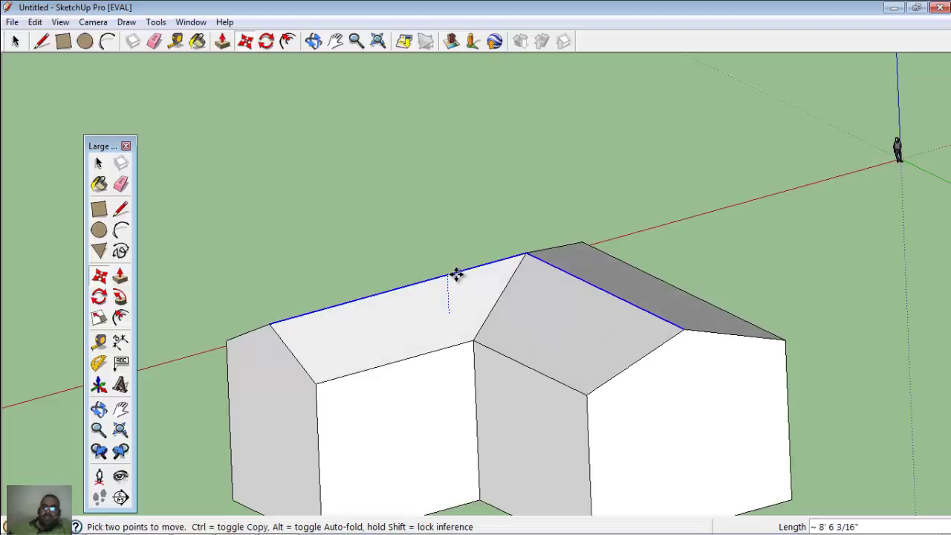
click(456, 269)
scroll(446, 371, down, 2)
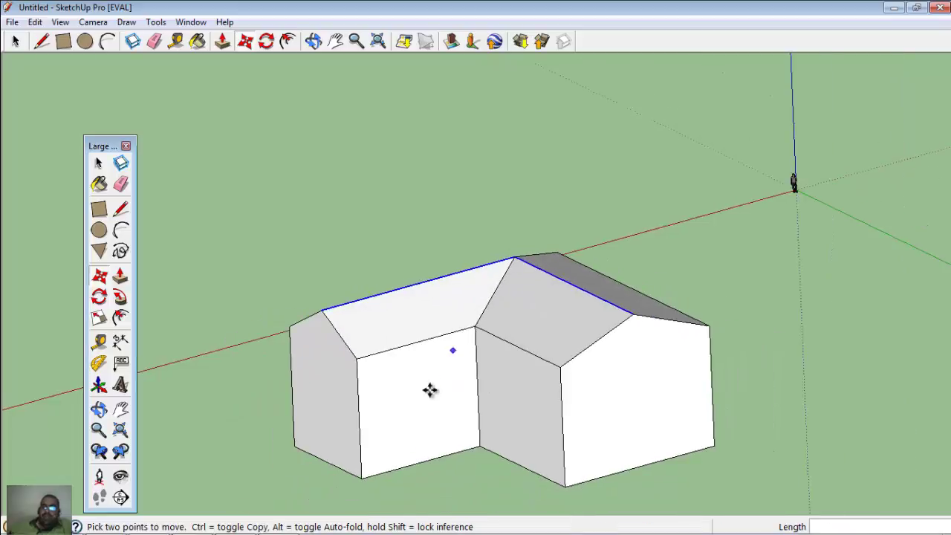
scroll(364, 482, up, 3)
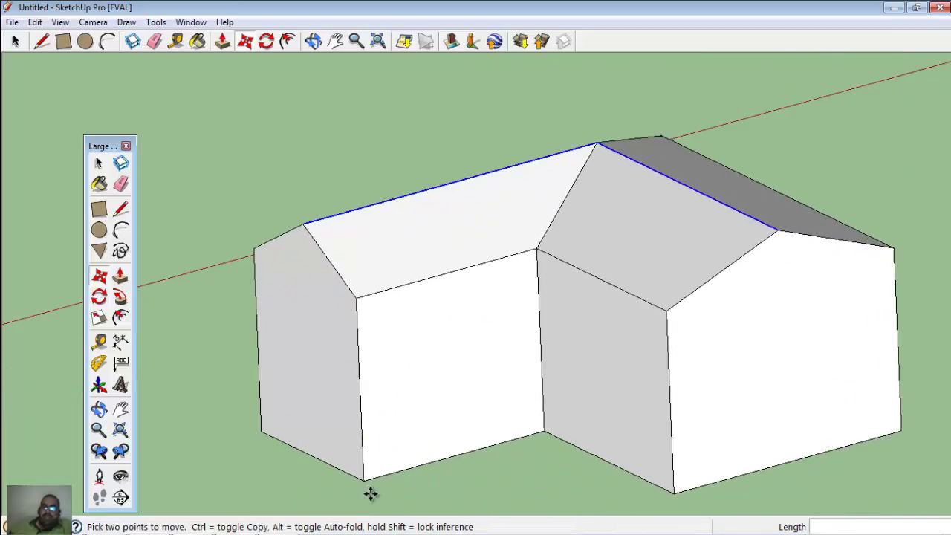
Draw a door rectangle and a small window rectangle on the front wall.
click(65, 43)
click(428, 462)
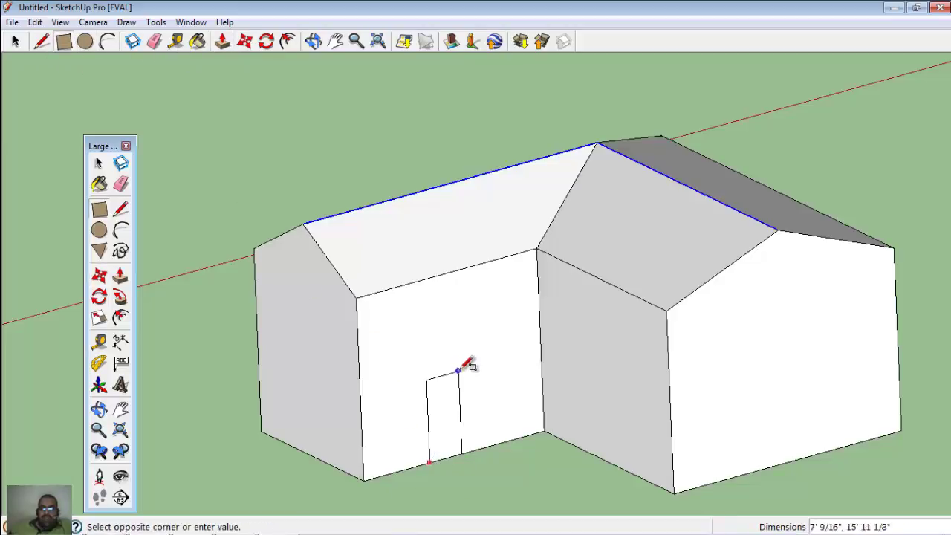
click(462, 370)
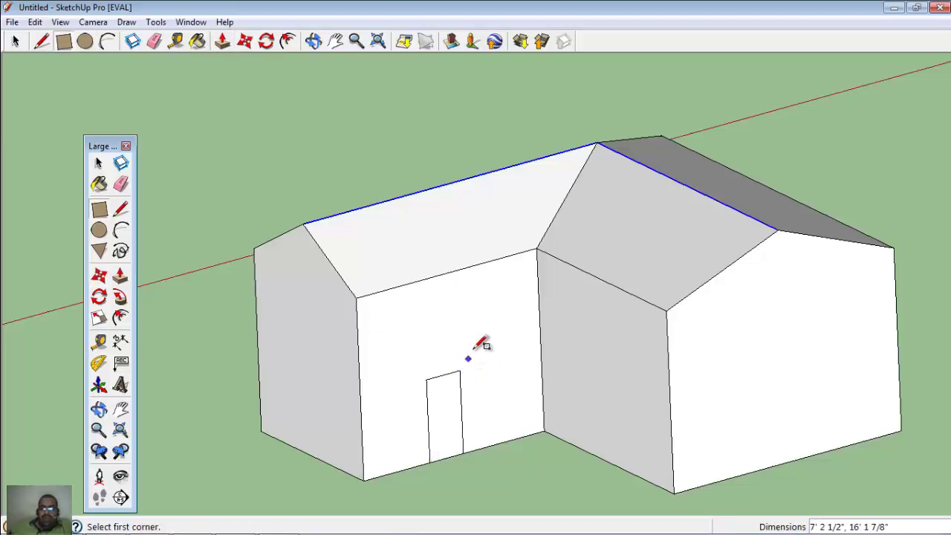
click(475, 350)
click(498, 313)
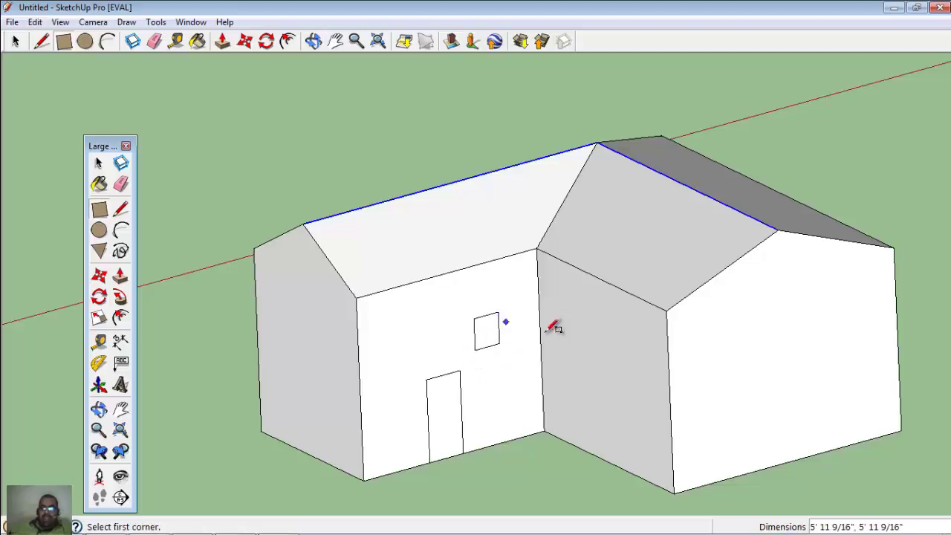
Draw a window rectangle on the wing's side wall and a skylight rectangle on the roof.
click(617, 326)
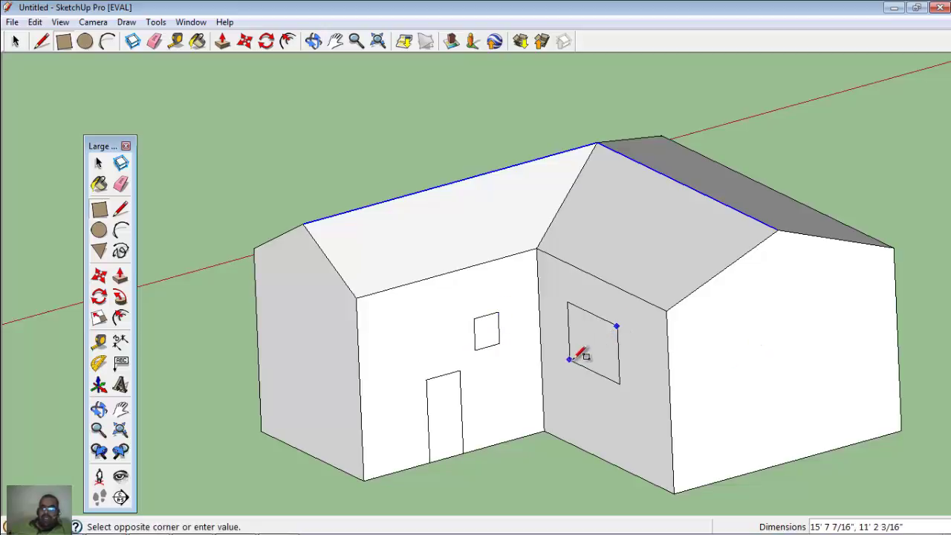
click(587, 352)
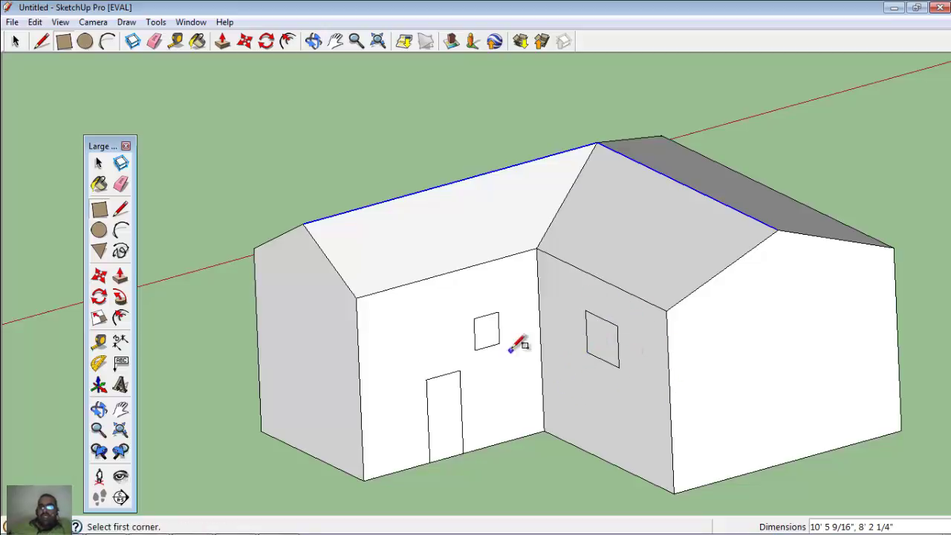
click(420, 252)
click(445, 209)
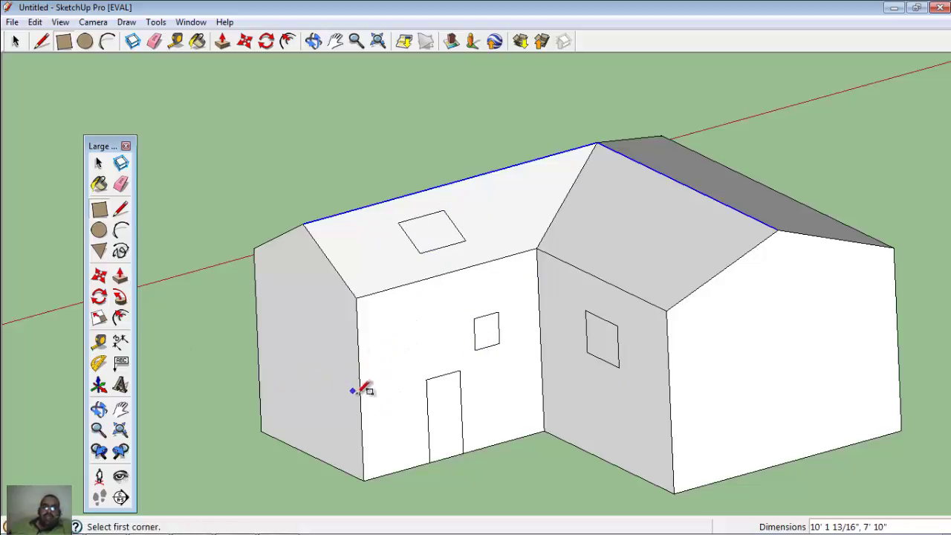
scroll(431, 472, up, 3)
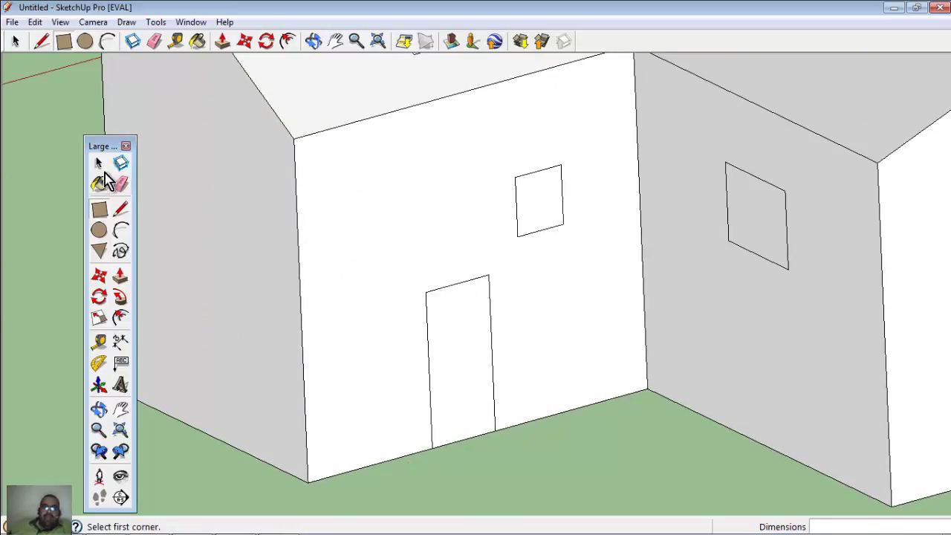
click(98, 164)
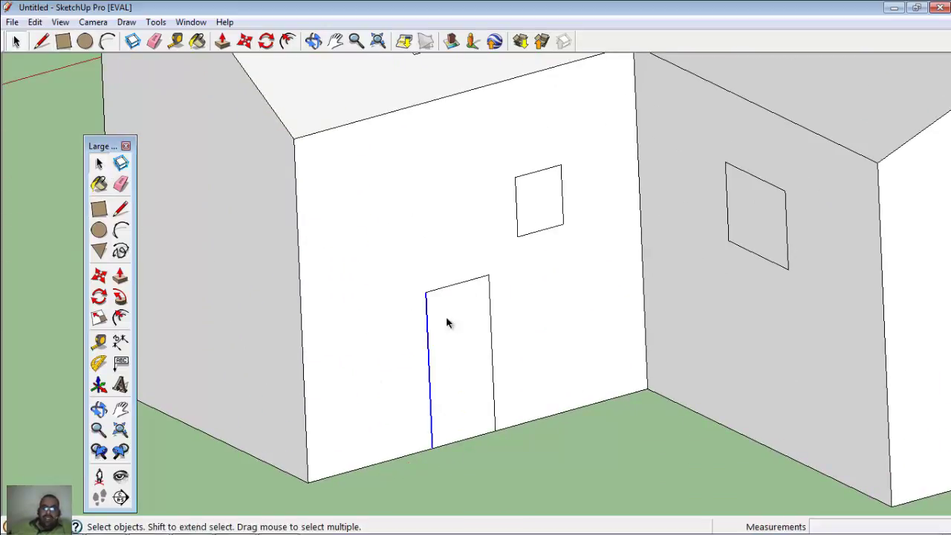
Offset the selected door edges outward to outline a door frame.
shift+click(490, 319)
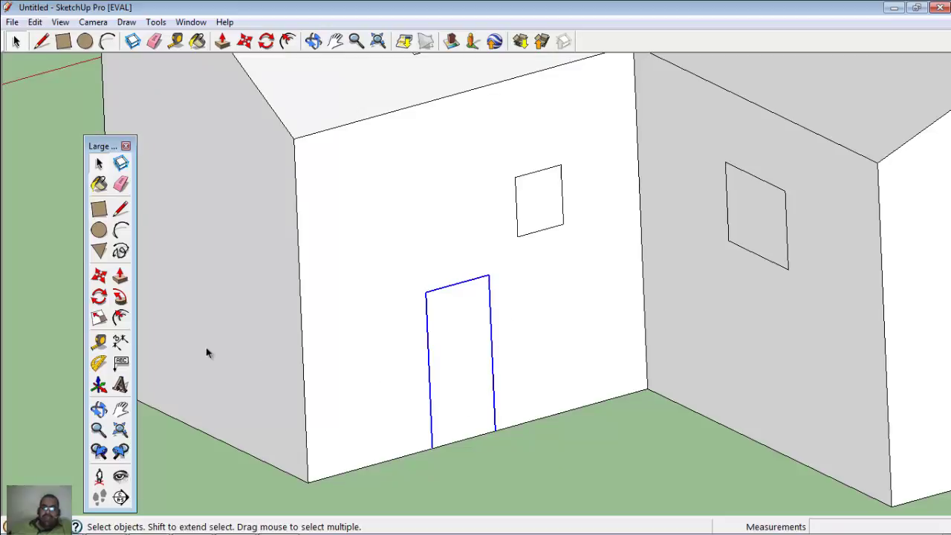
click(121, 318)
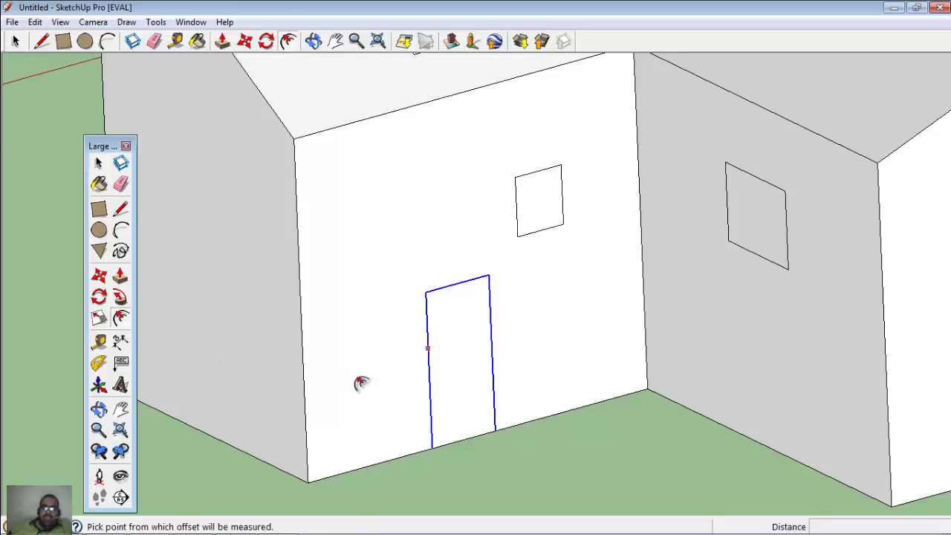
click(424, 388)
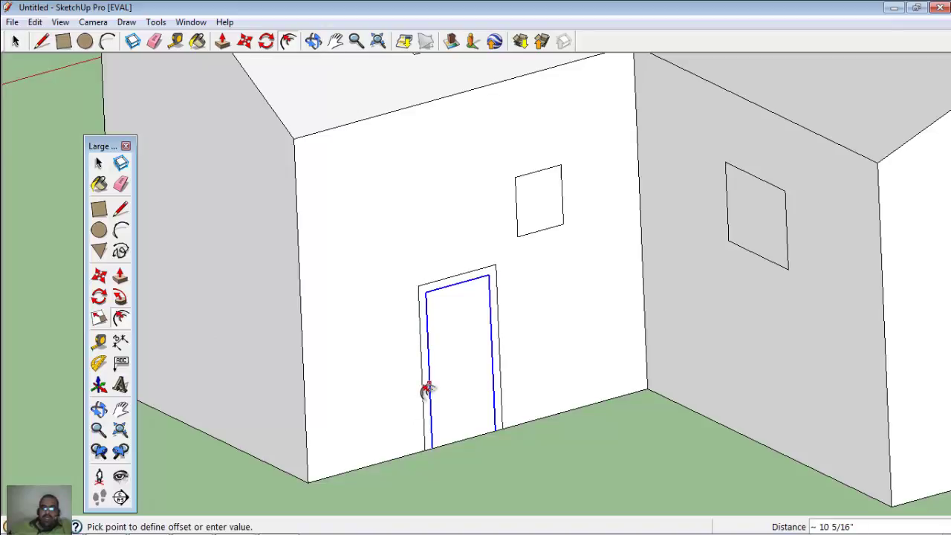
click(426, 389)
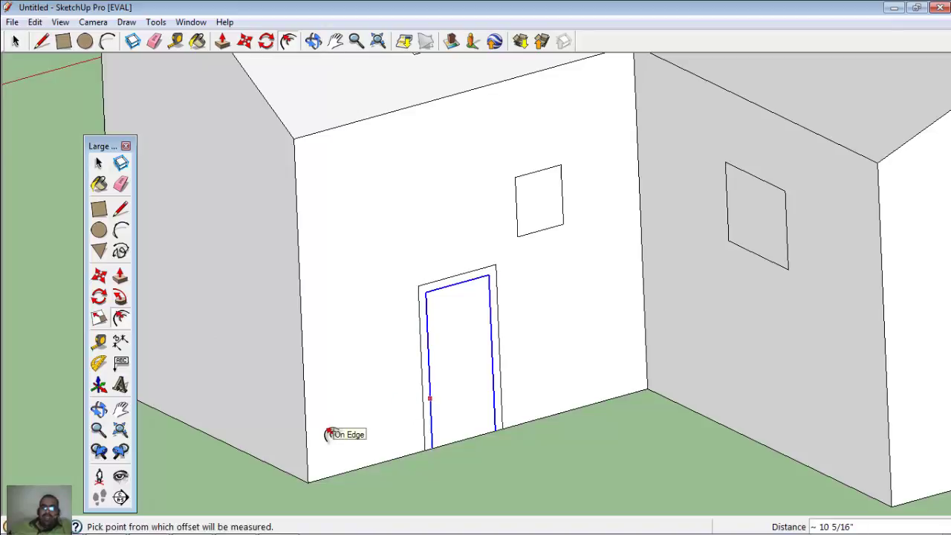
Pull the door frame strip out about 4 1/16" from the wall.
click(223, 47)
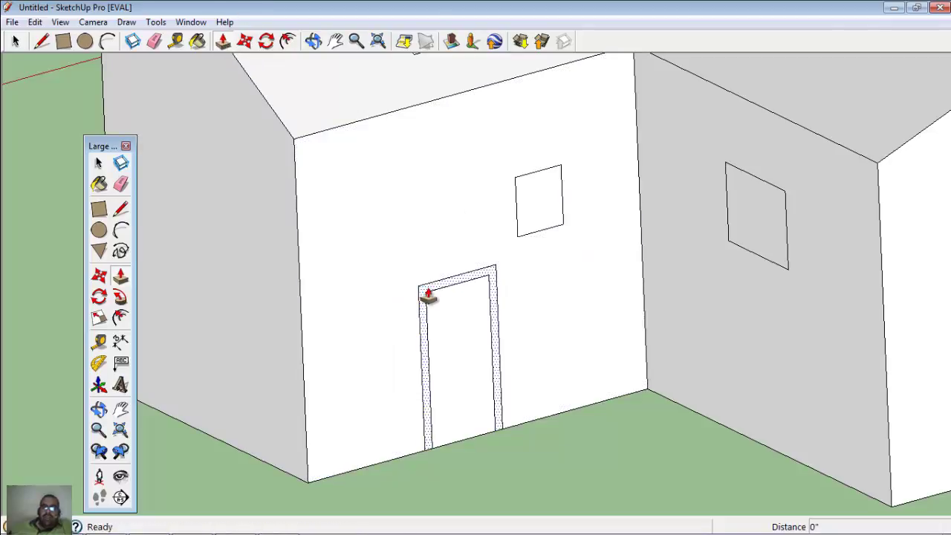
drag(428, 295, 431, 297)
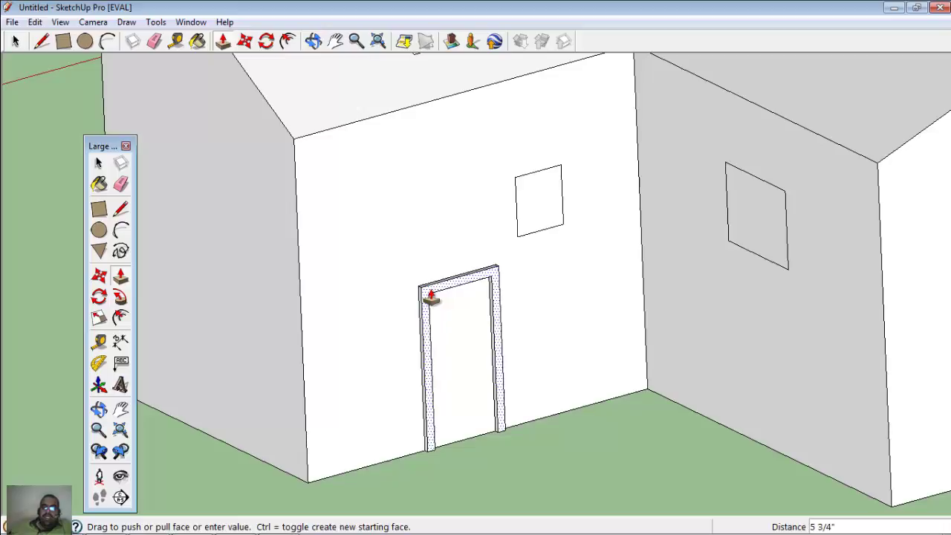
click(429, 297)
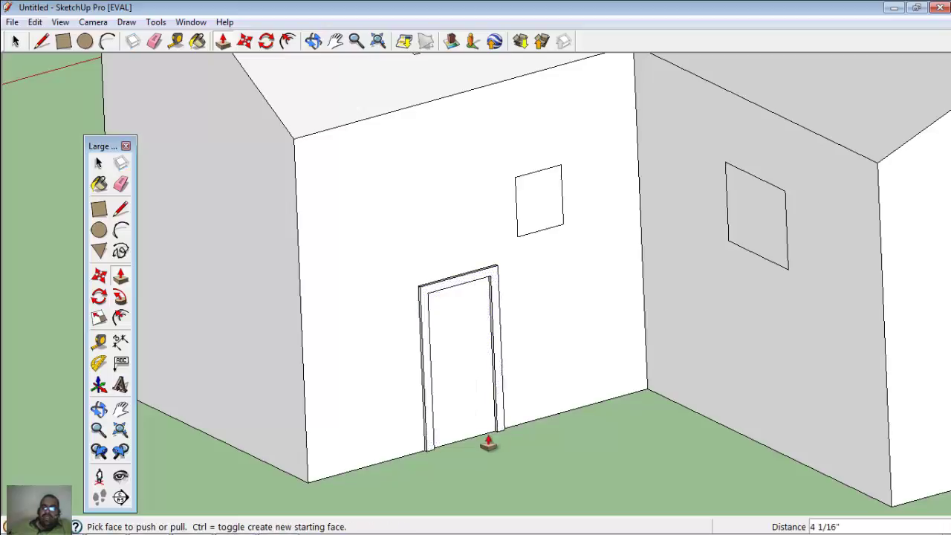
shift+middle_drag(386, 484, 404, 414)
scroll(402, 410, down, 3)
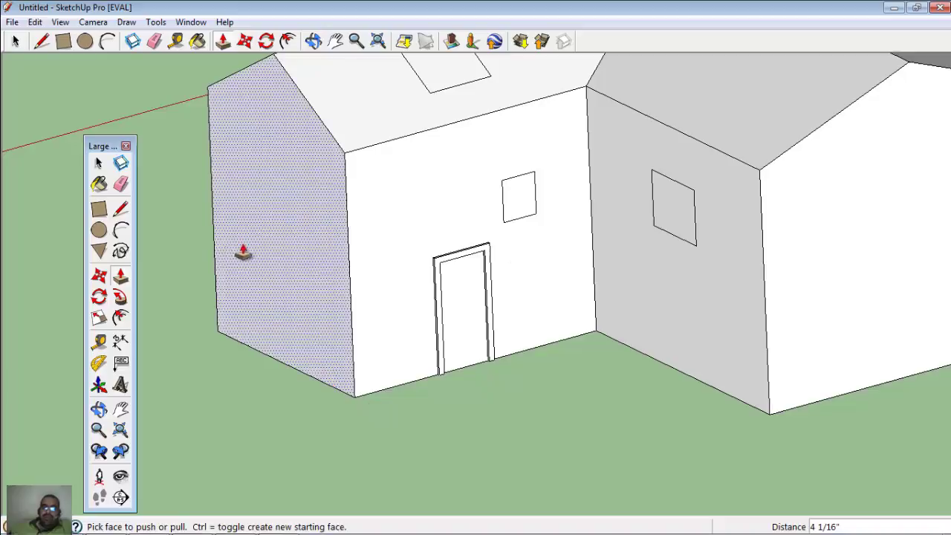
Draw a short line across the base of the door frame's left leg.
scroll(272, 233, down, 3)
scroll(393, 217, up, 2)
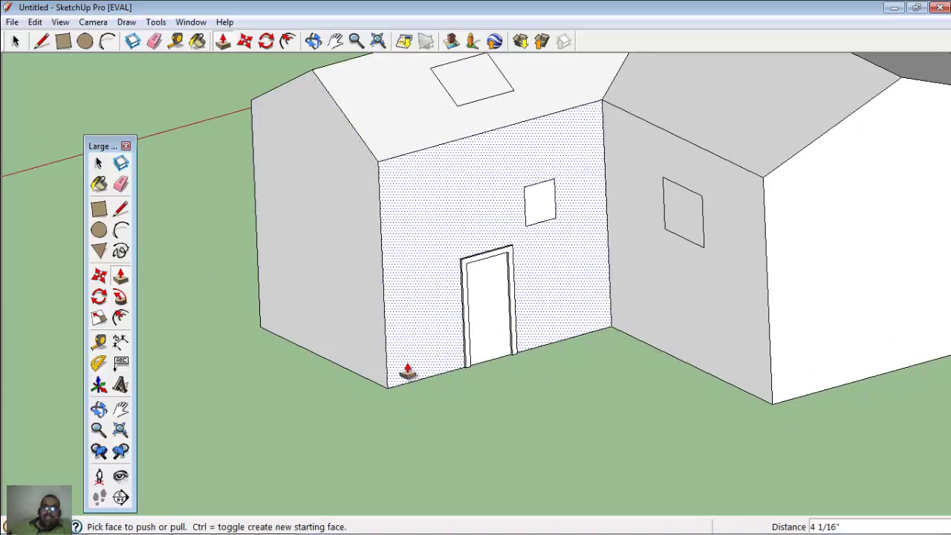
scroll(463, 362, up, 3)
scroll(463, 375, up, 3)
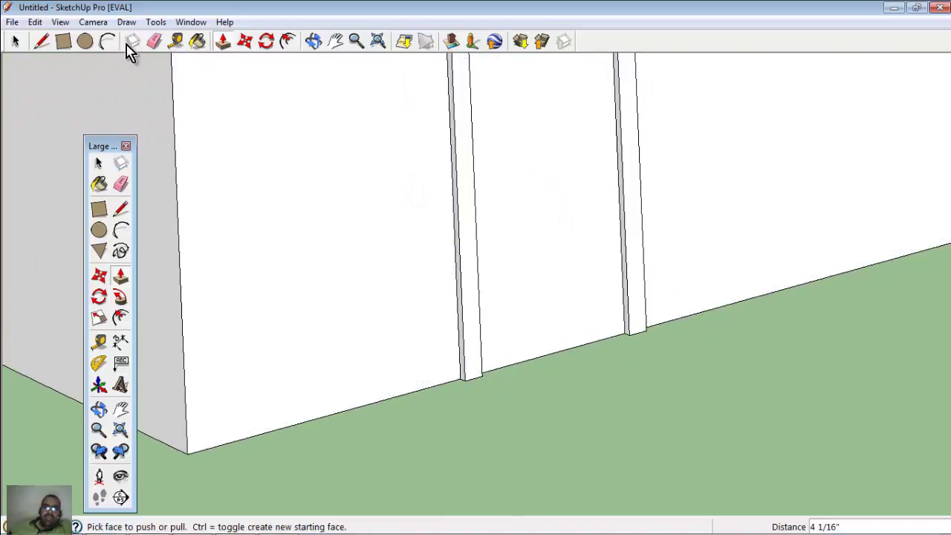
click(40, 42)
scroll(492, 378, up, 2)
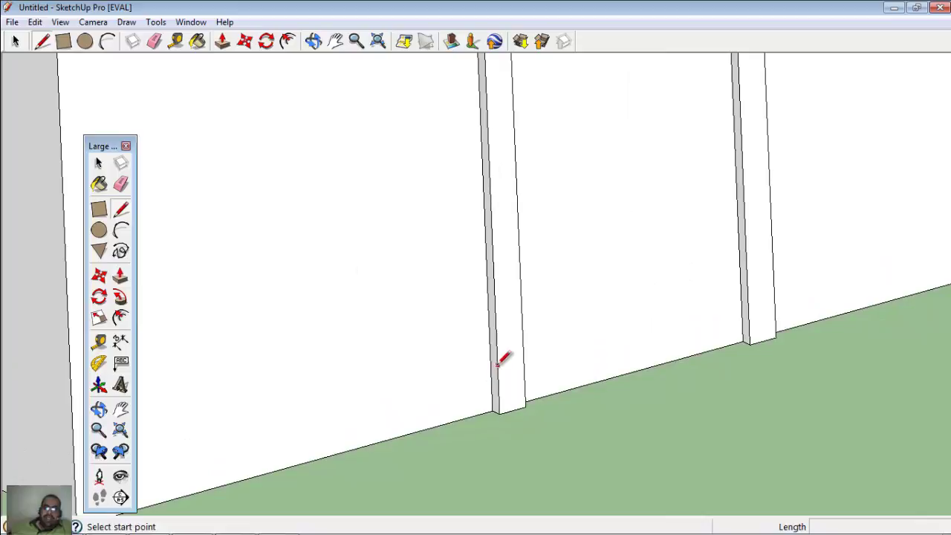
click(497, 364)
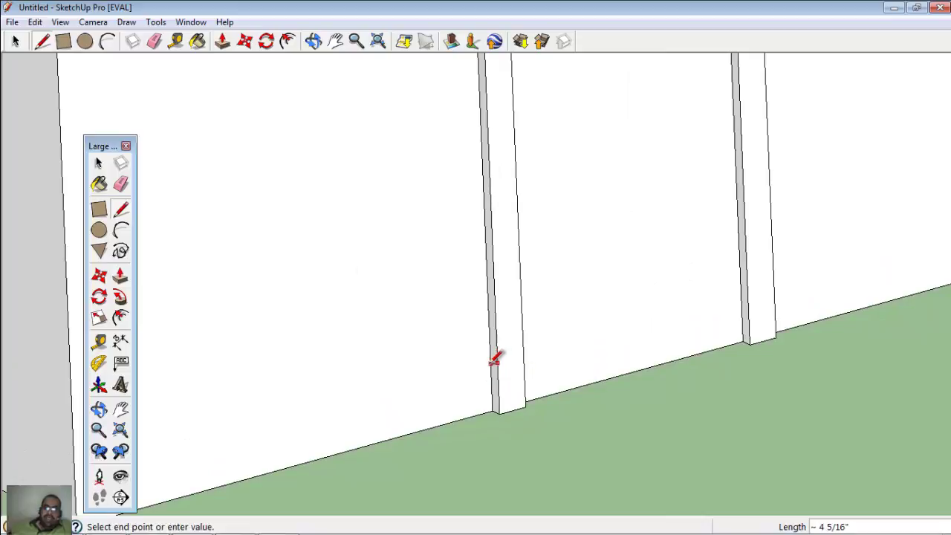
click(496, 361)
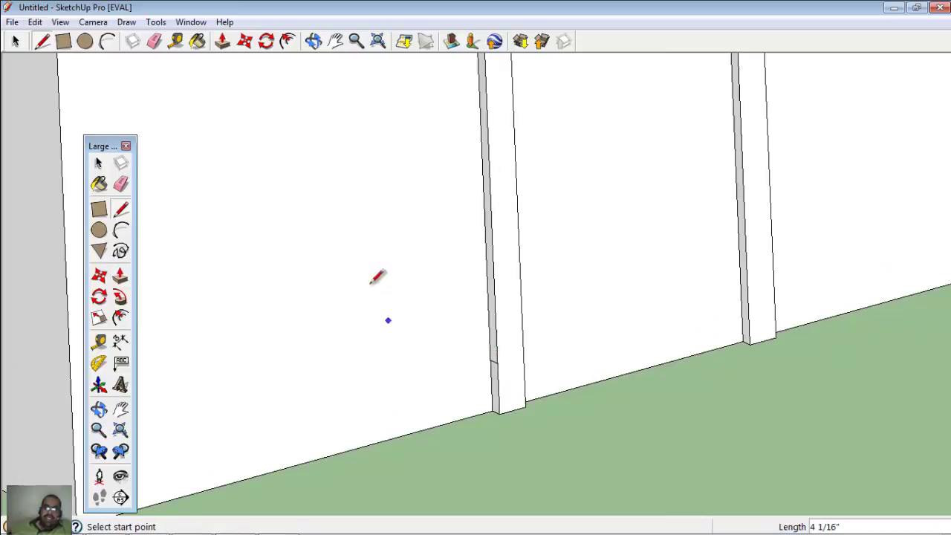
Pull the small face at the wall base out 10 1/2" as the plinth block.
click(224, 42)
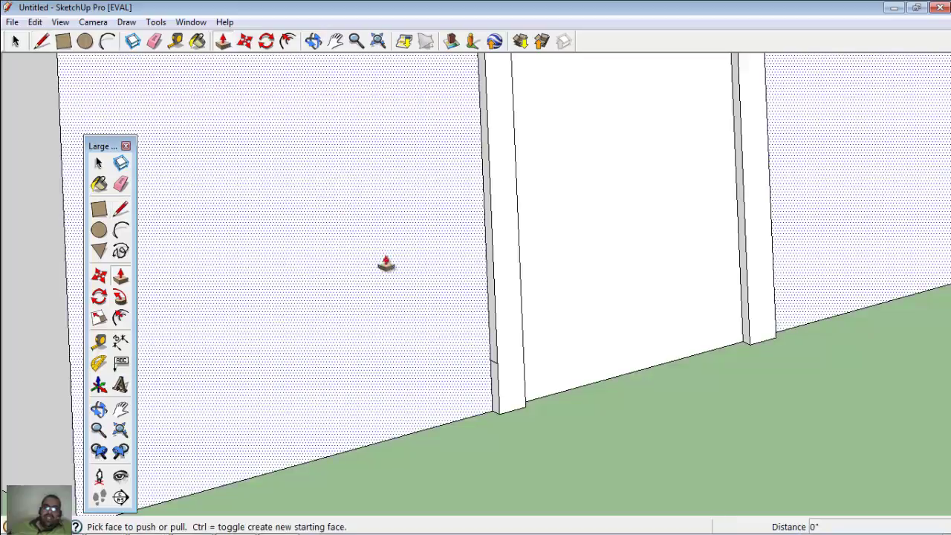
click(491, 382)
scroll(483, 372, down, 3)
scroll(403, 387, down, 2)
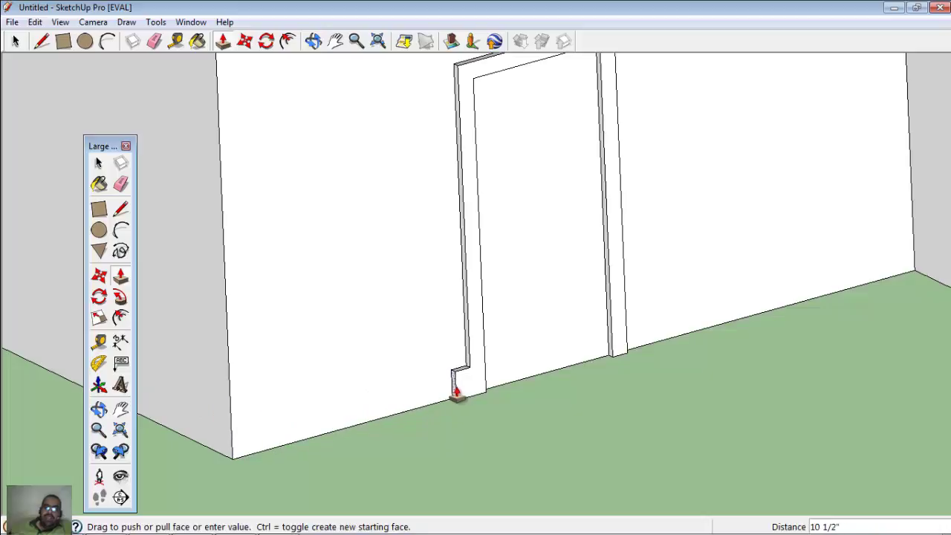
click(452, 392)
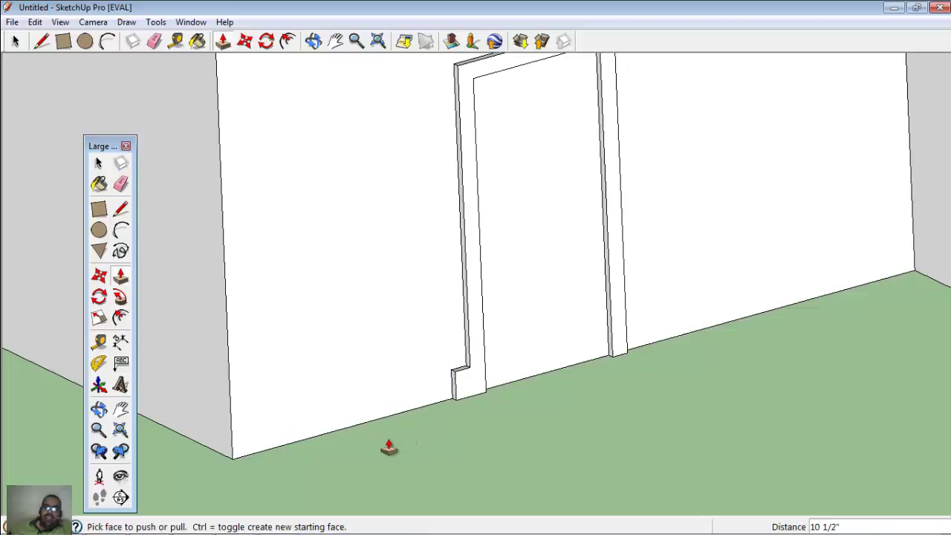
With Follow Me, sweep the notch face along the door wall's base and the side wall.
click(120, 303)
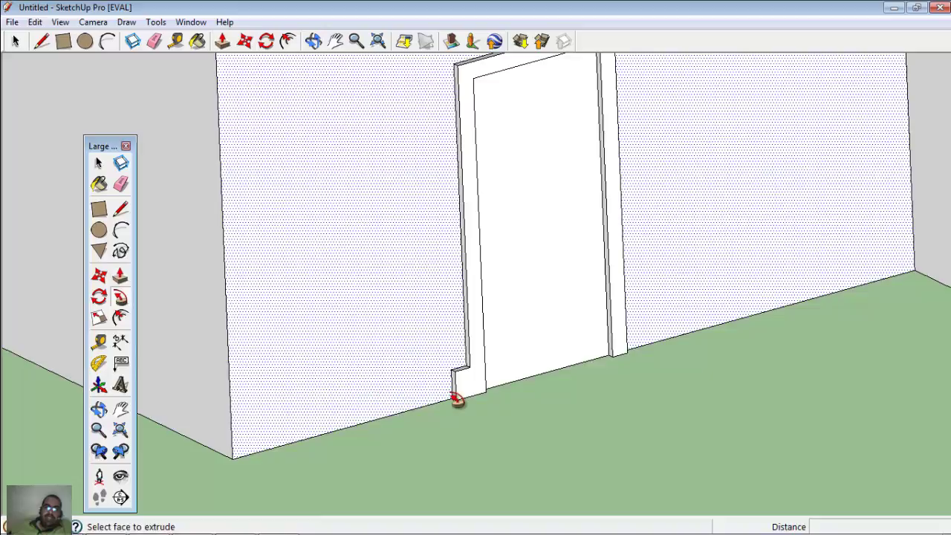
scroll(457, 391, up, 3)
scroll(468, 388, up, 2)
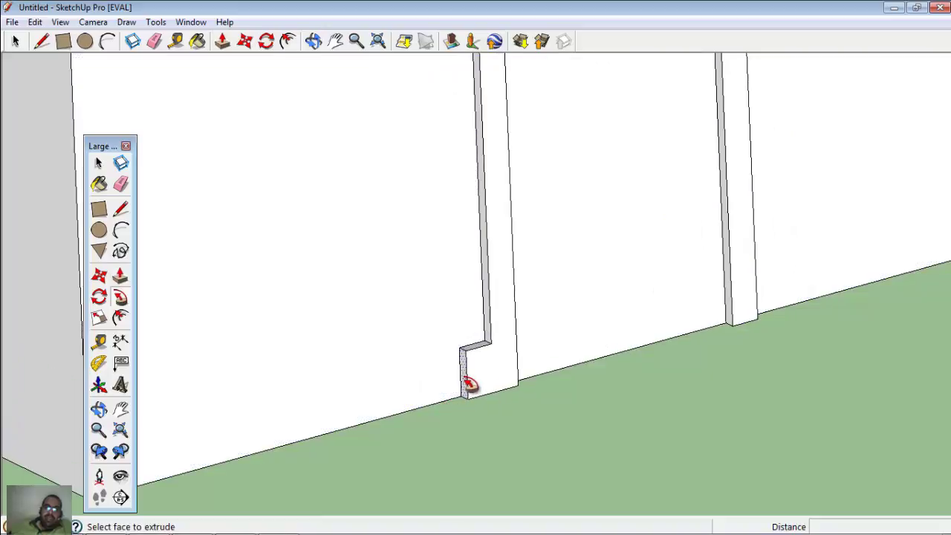
mouse_move(464, 386)
mouse_down()
mouse_move(391, 405)
mouse_move(403, 425)
mouse_up()
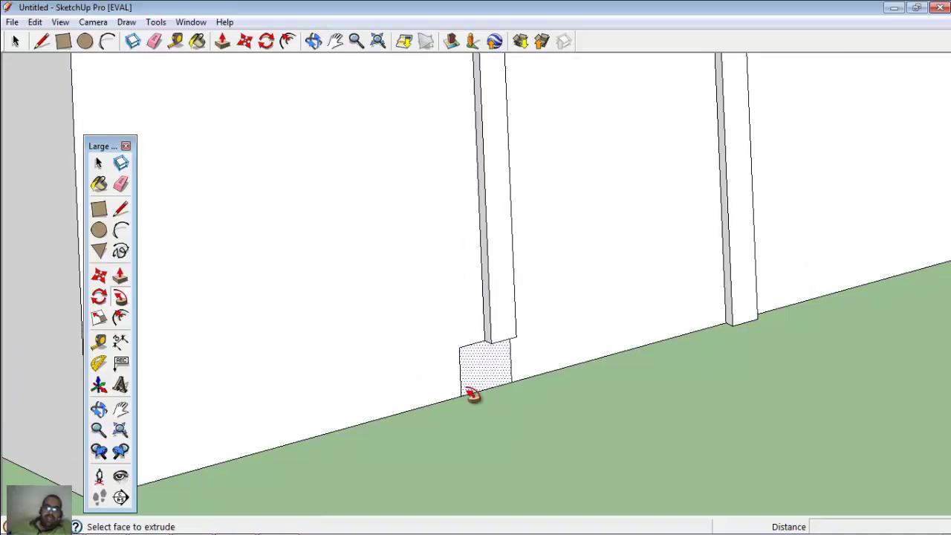
click(468, 381)
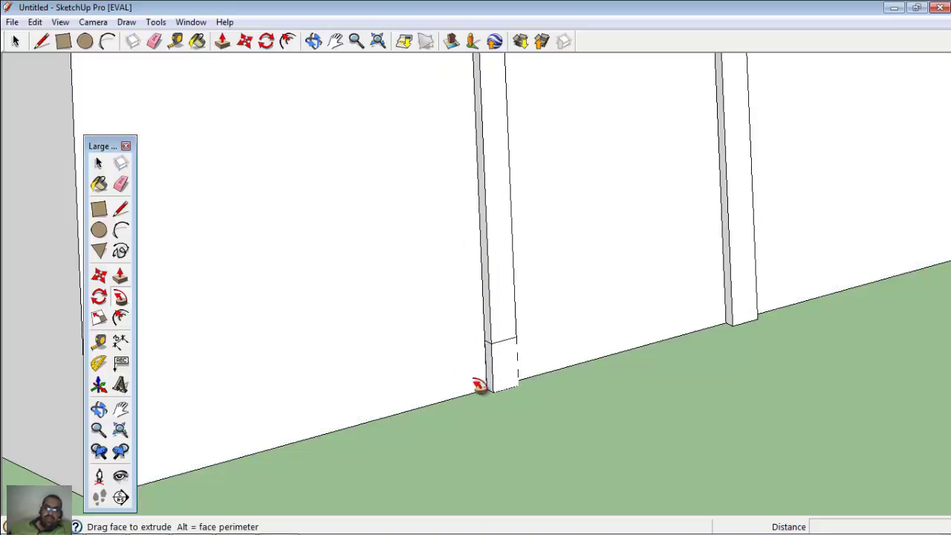
click(480, 386)
scroll(255, 457, down, 5)
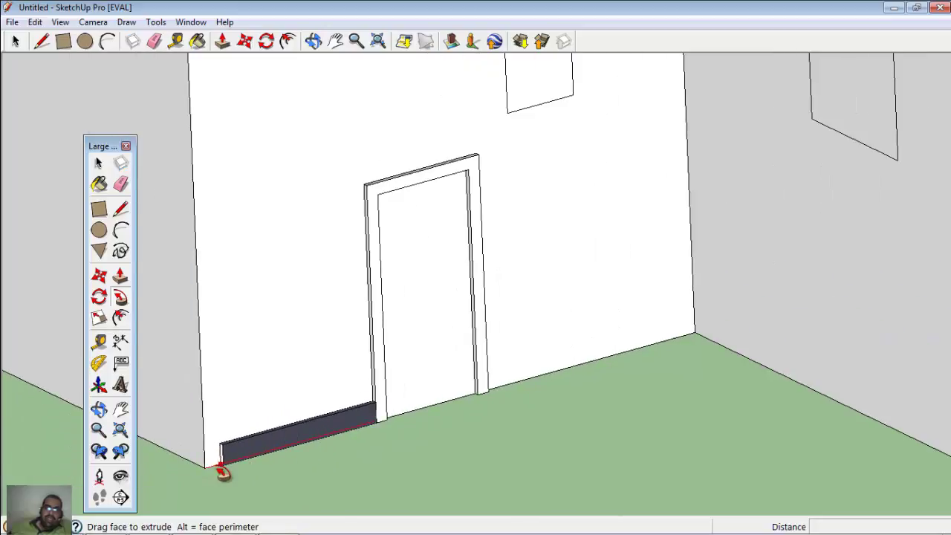
click(214, 462)
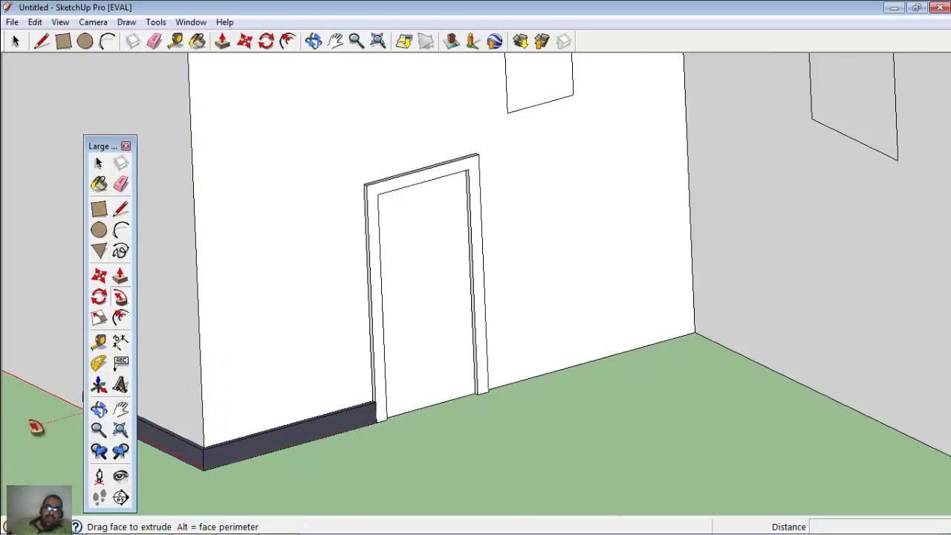
Orbit around the house and continue the plinth along the remaining walls' bases.
mouse_move(39, 371)
middle_down()
mouse_move(861, 336)
mouse_move(851, 342)
middle_up()
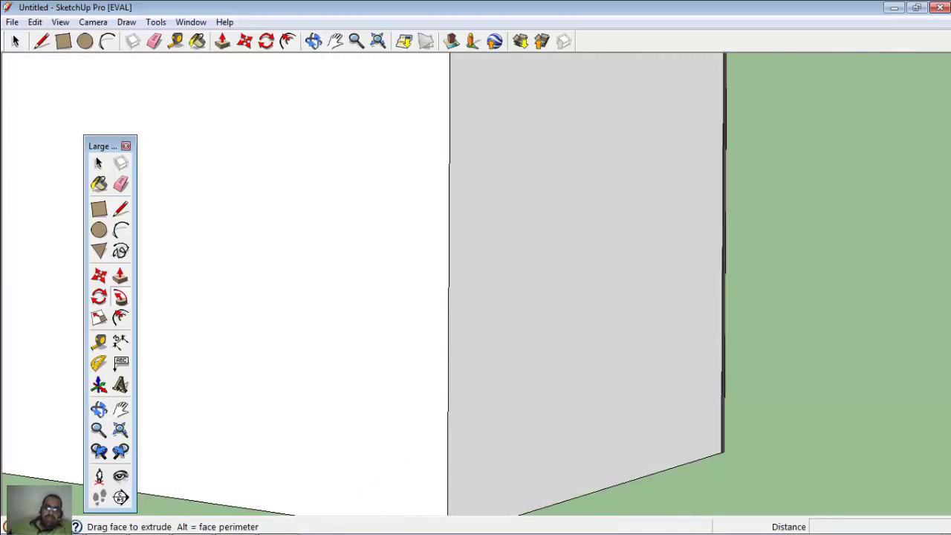
scroll(577, 433, down, 3)
scroll(557, 462, down, 2)
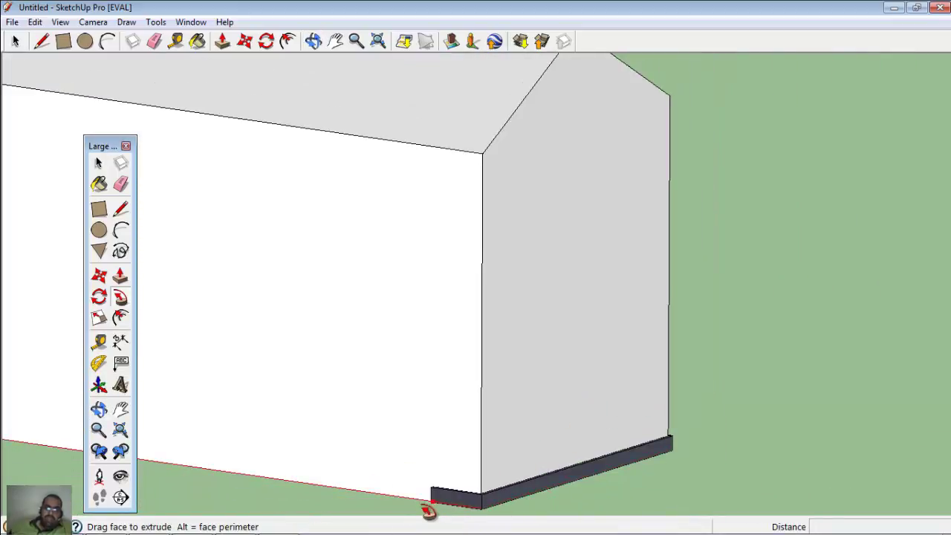
mouse_move(181, 444)
middle_down()
mouse_move(416, 480)
mouse_move(654, 435)
mouse_move(626, 393)
middle_up()
scroll(520, 439, down, 1)
middle_drag(356, 511, 543, 424)
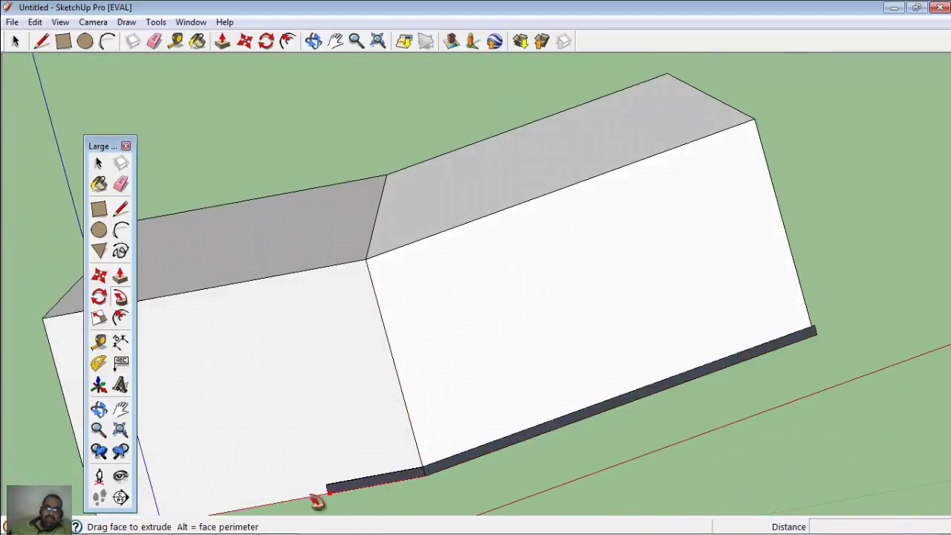
mouse_move(251, 507)
middle_down()
mouse_move(312, 503)
mouse_move(613, 423)
mouse_move(565, 435)
middle_up()
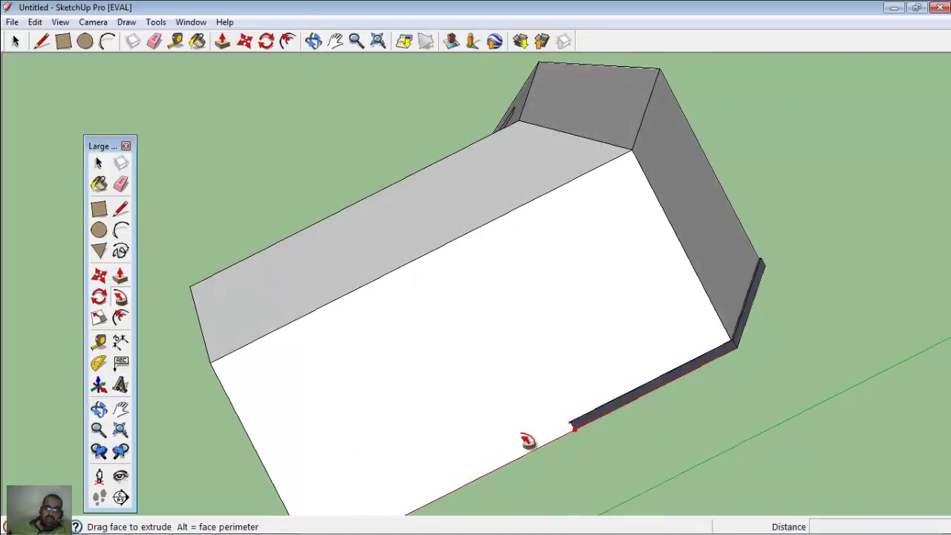
mouse_move(343, 484)
middle_down()
mouse_move(540, 388)
mouse_move(613, 339)
middle_up()
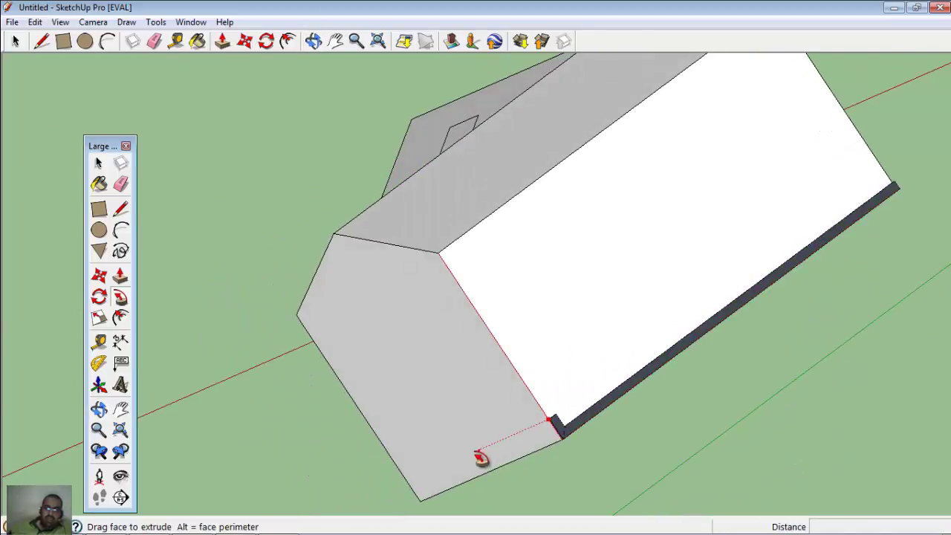
mouse_move(437, 492)
middle_down()
mouse_move(475, 488)
mouse_move(781, 361)
mouse_move(665, 436)
middle_up()
mouse_move(606, 449)
middle_down()
mouse_move(775, 304)
mouse_move(750, 223)
middle_up()
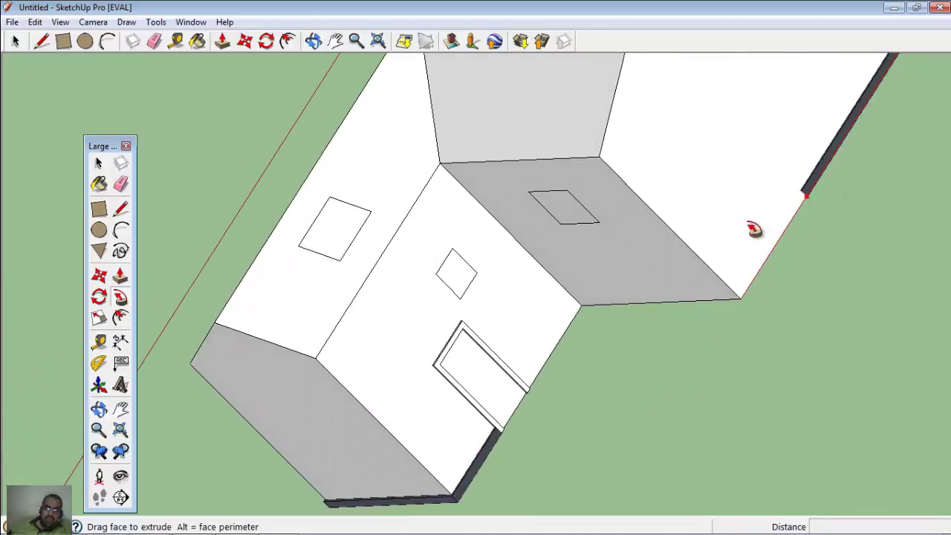
click(534, 391)
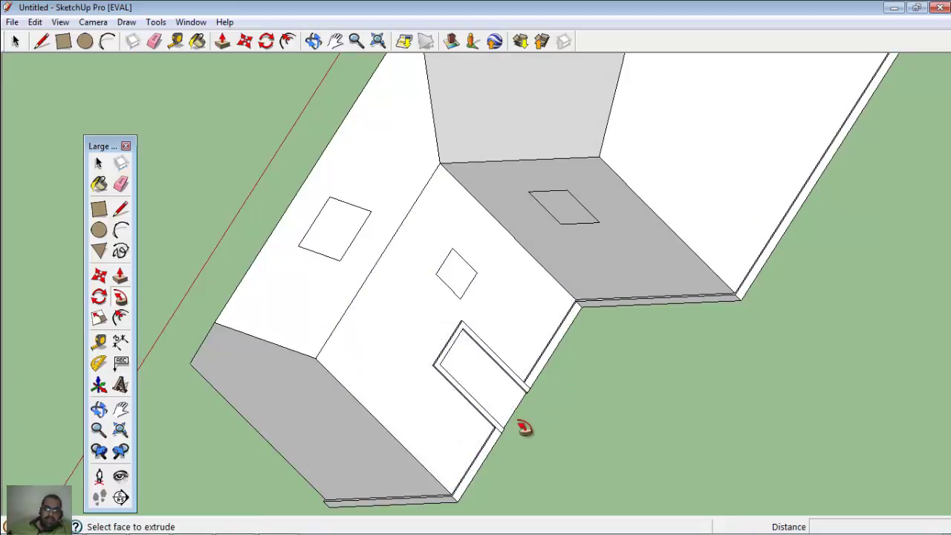
middle_drag(524, 428, 450, 410)
mouse_move(631, 255)
middle_down()
mouse_move(698, 280)
mouse_move(635, 147)
mouse_move(717, 341)
mouse_move(361, 304)
mouse_move(535, 272)
mouse_move(334, 394)
mouse_move(476, 332)
mouse_move(505, 282)
middle_up()
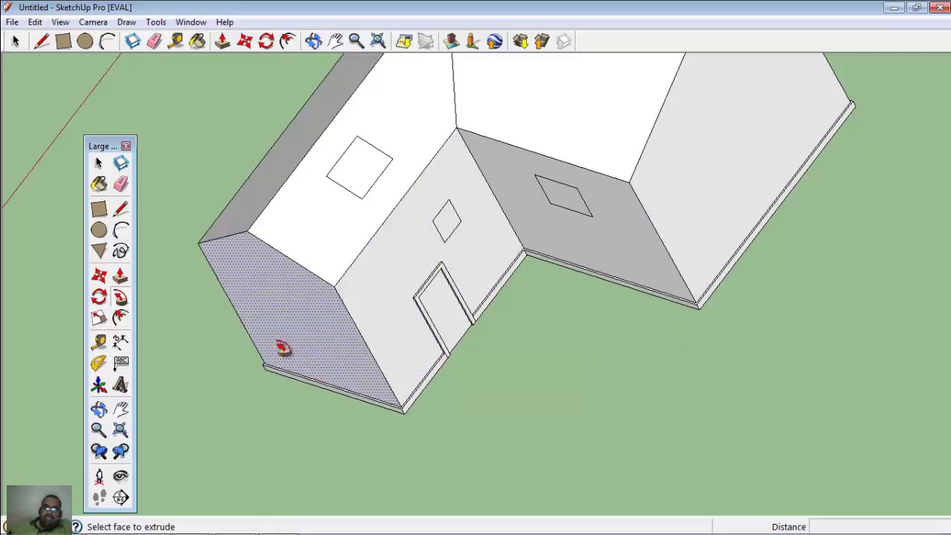
scroll(183, 239, up, 2)
scroll(183, 240, down, 2)
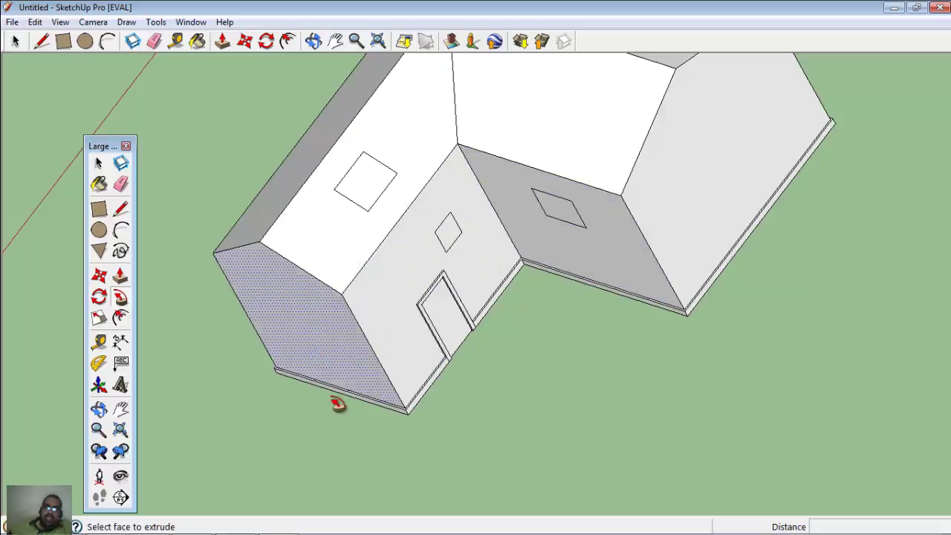
scroll(301, 352, down, 2)
middle_drag(515, 334, 442, 386)
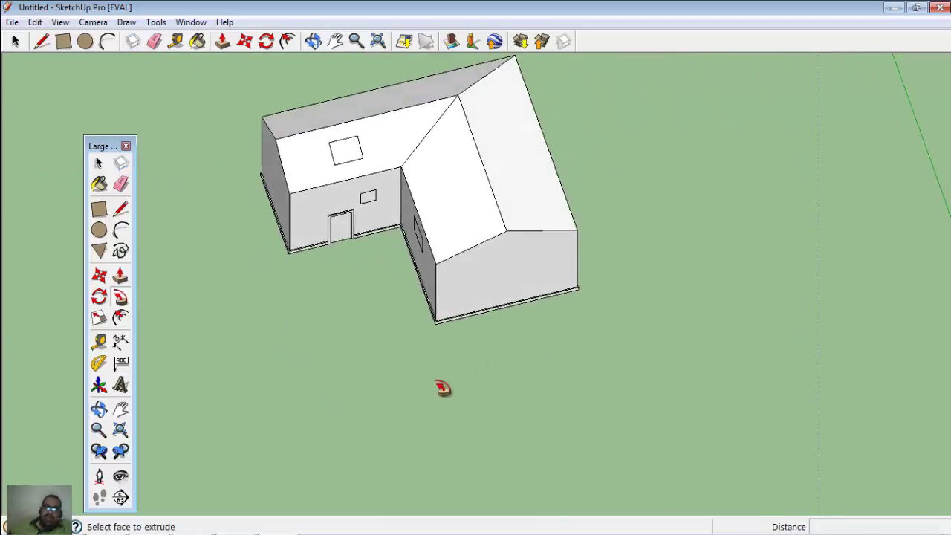
mouse_move(409, 145)
middle_down()
mouse_move(444, 169)
mouse_move(450, 79)
middle_up()
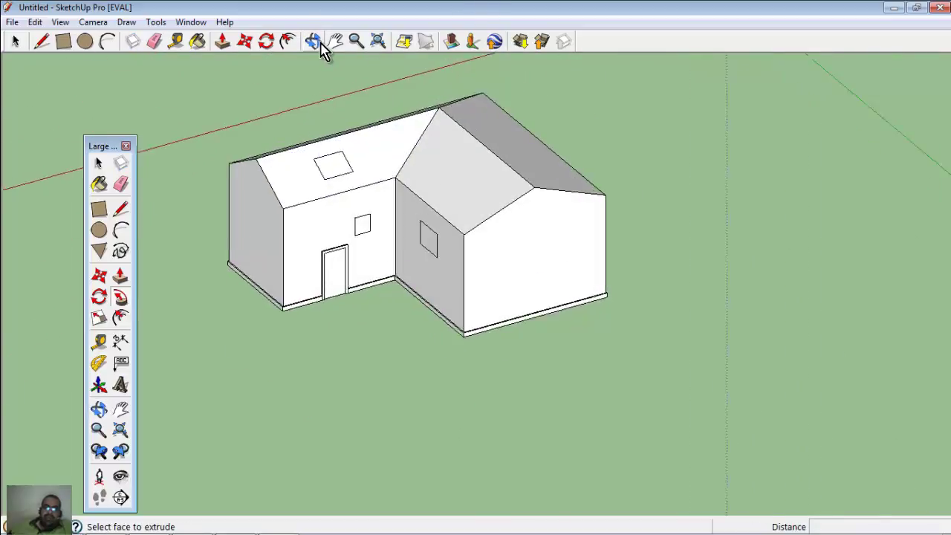
scroll(362, 126, up, 4)
click(424, 244)
click(541, 270)
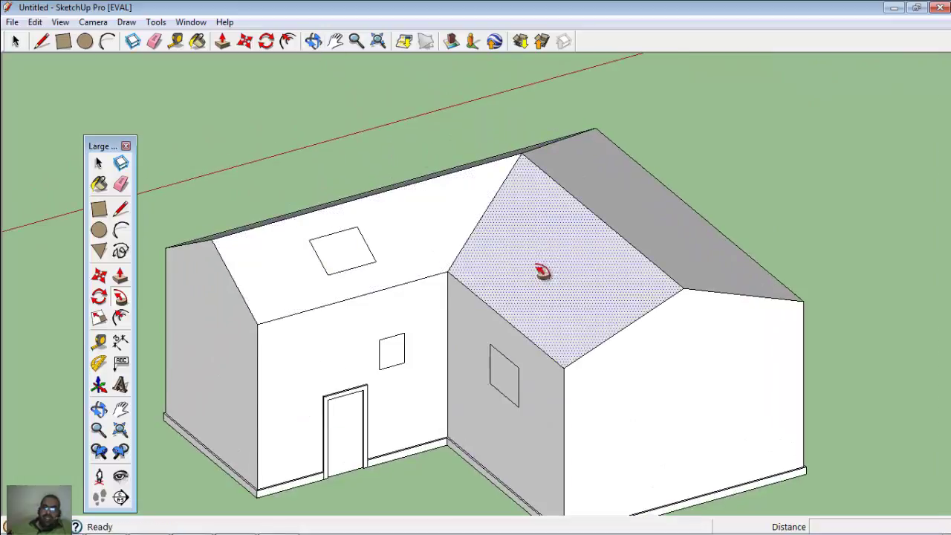
click(386, 339)
click(257, 342)
scroll(258, 341, down, 2)
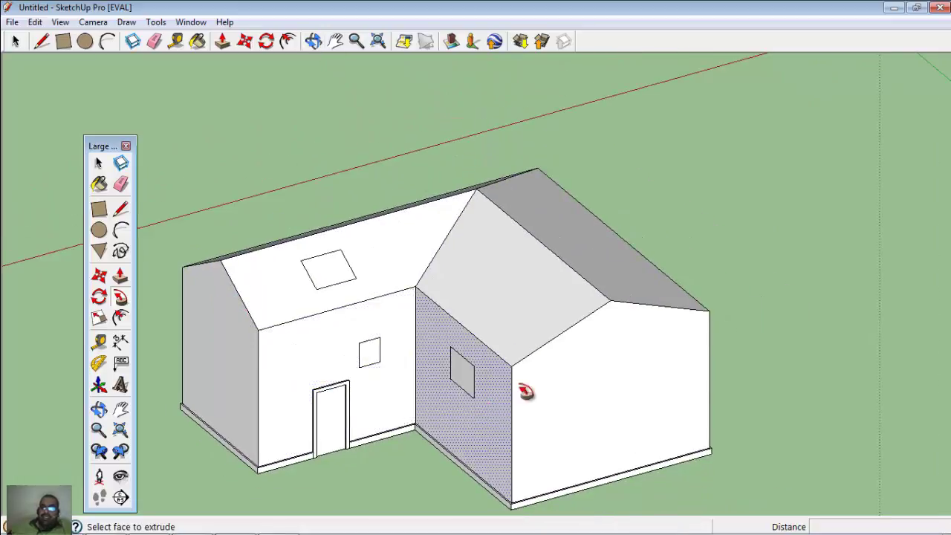